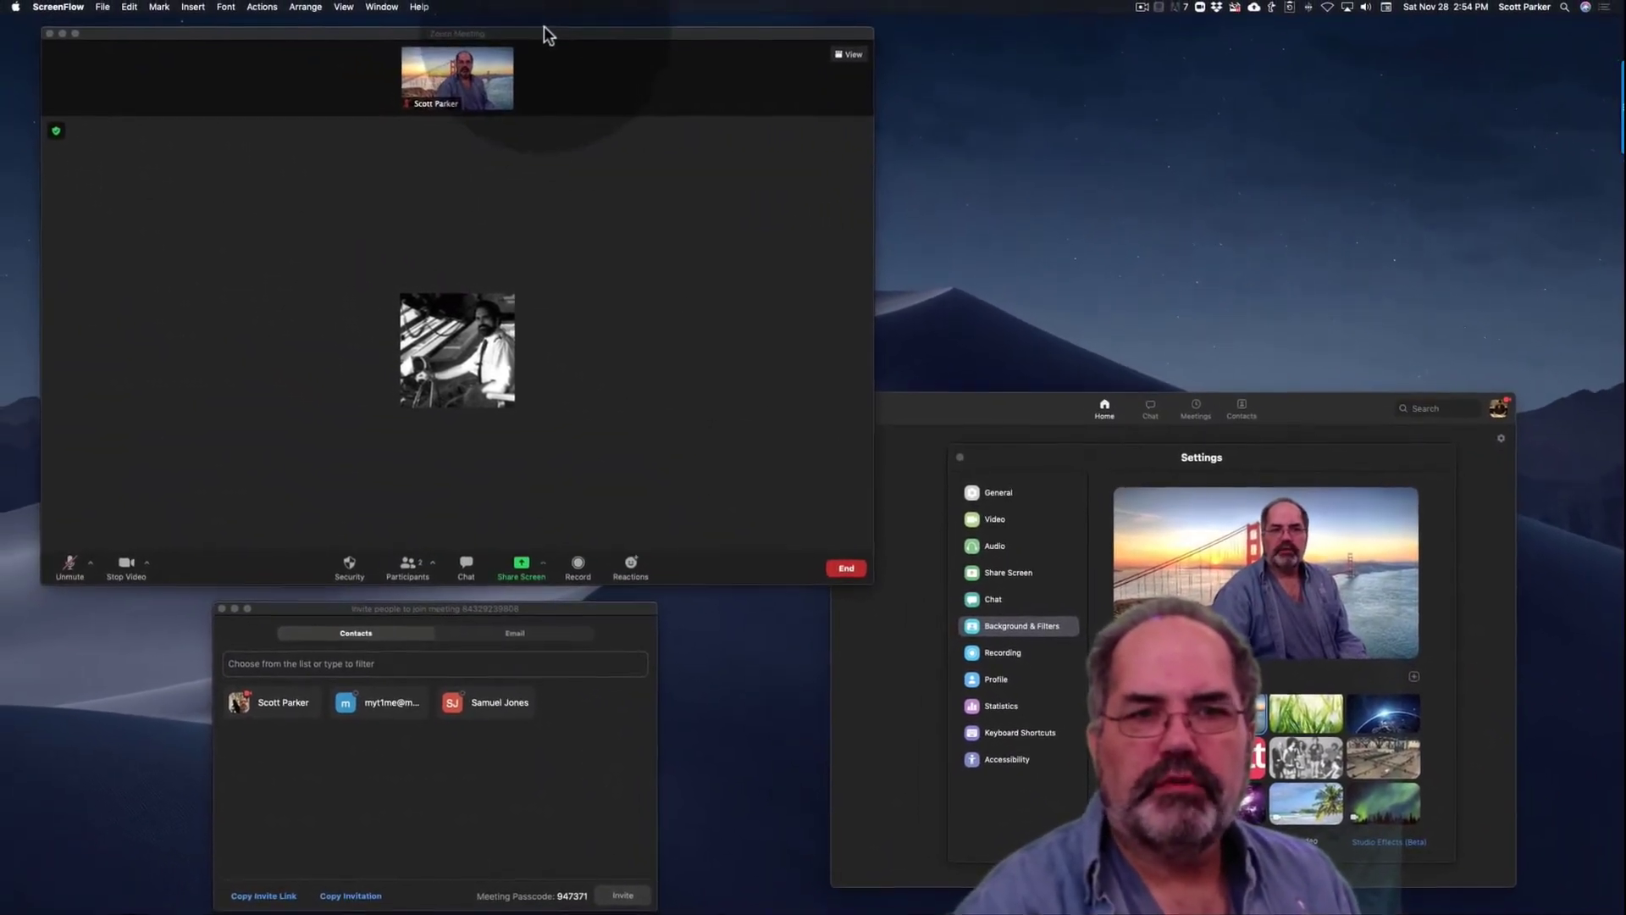
- Switch the meeting to Gallery view and turn on the display of non-video participants
click(546, 34)
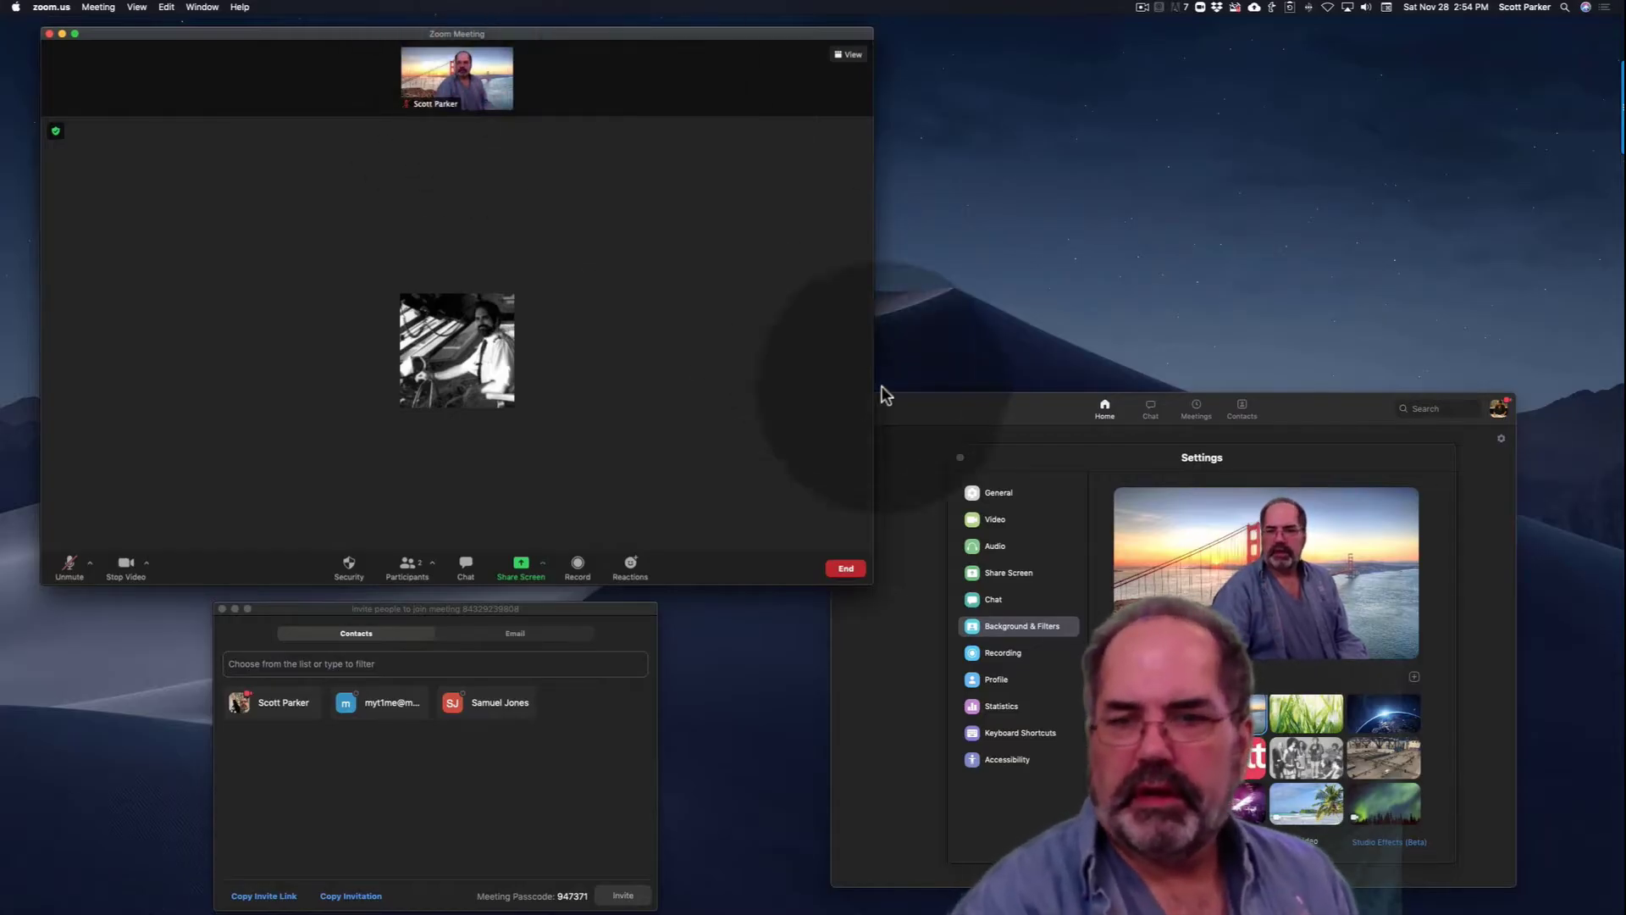
drag(1137, 471, 1129, 467)
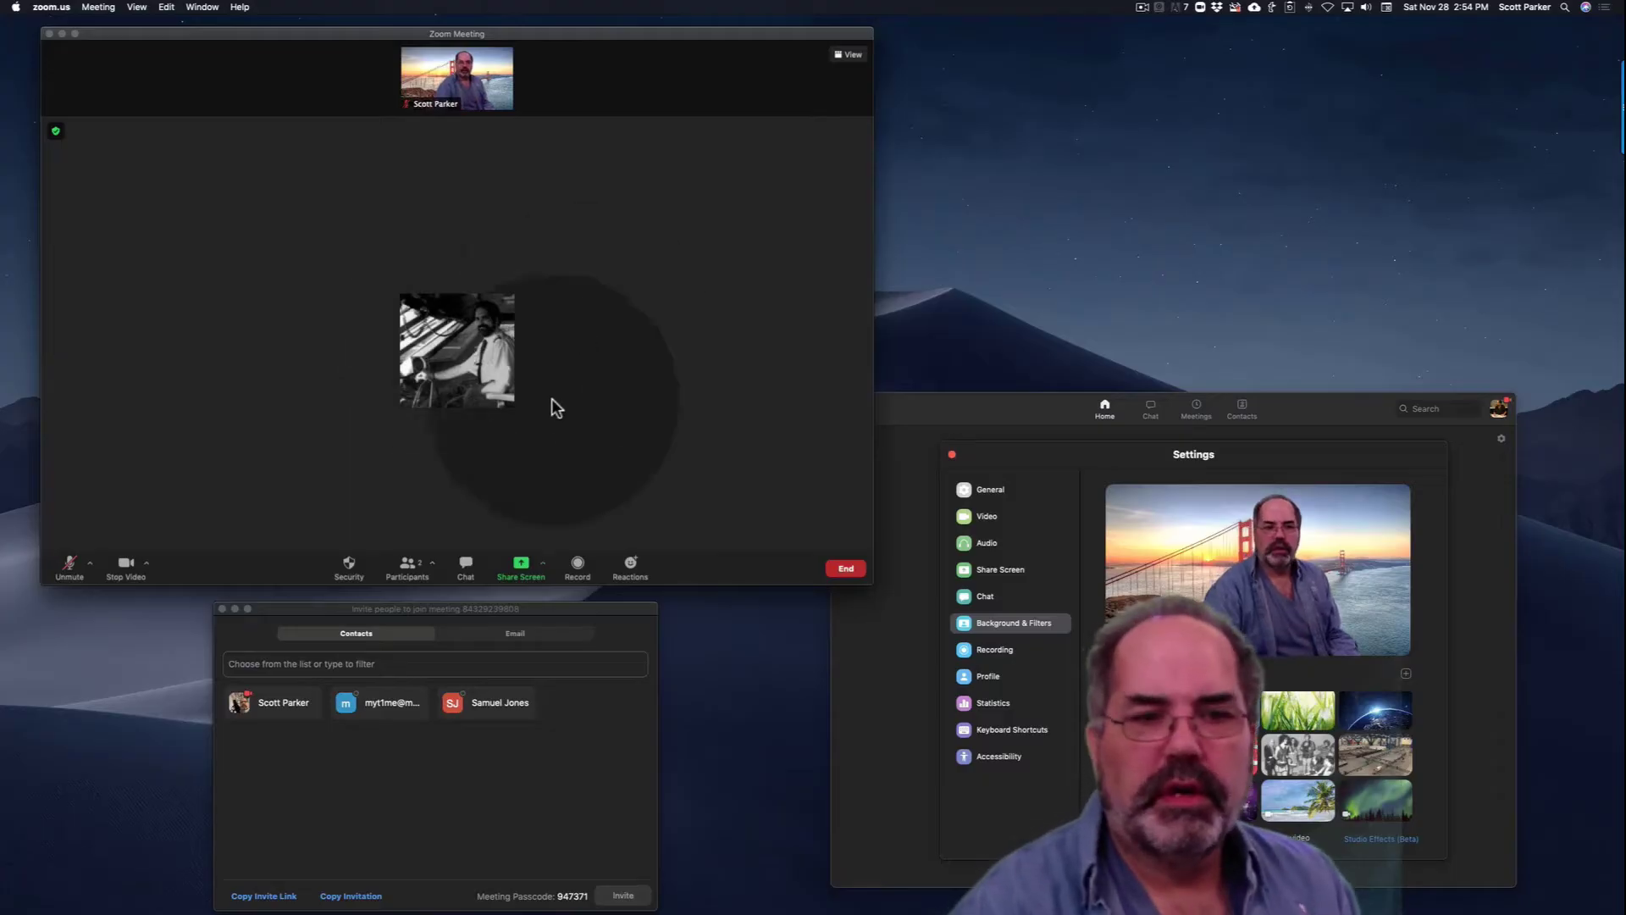
click(598, 406)
click(851, 56)
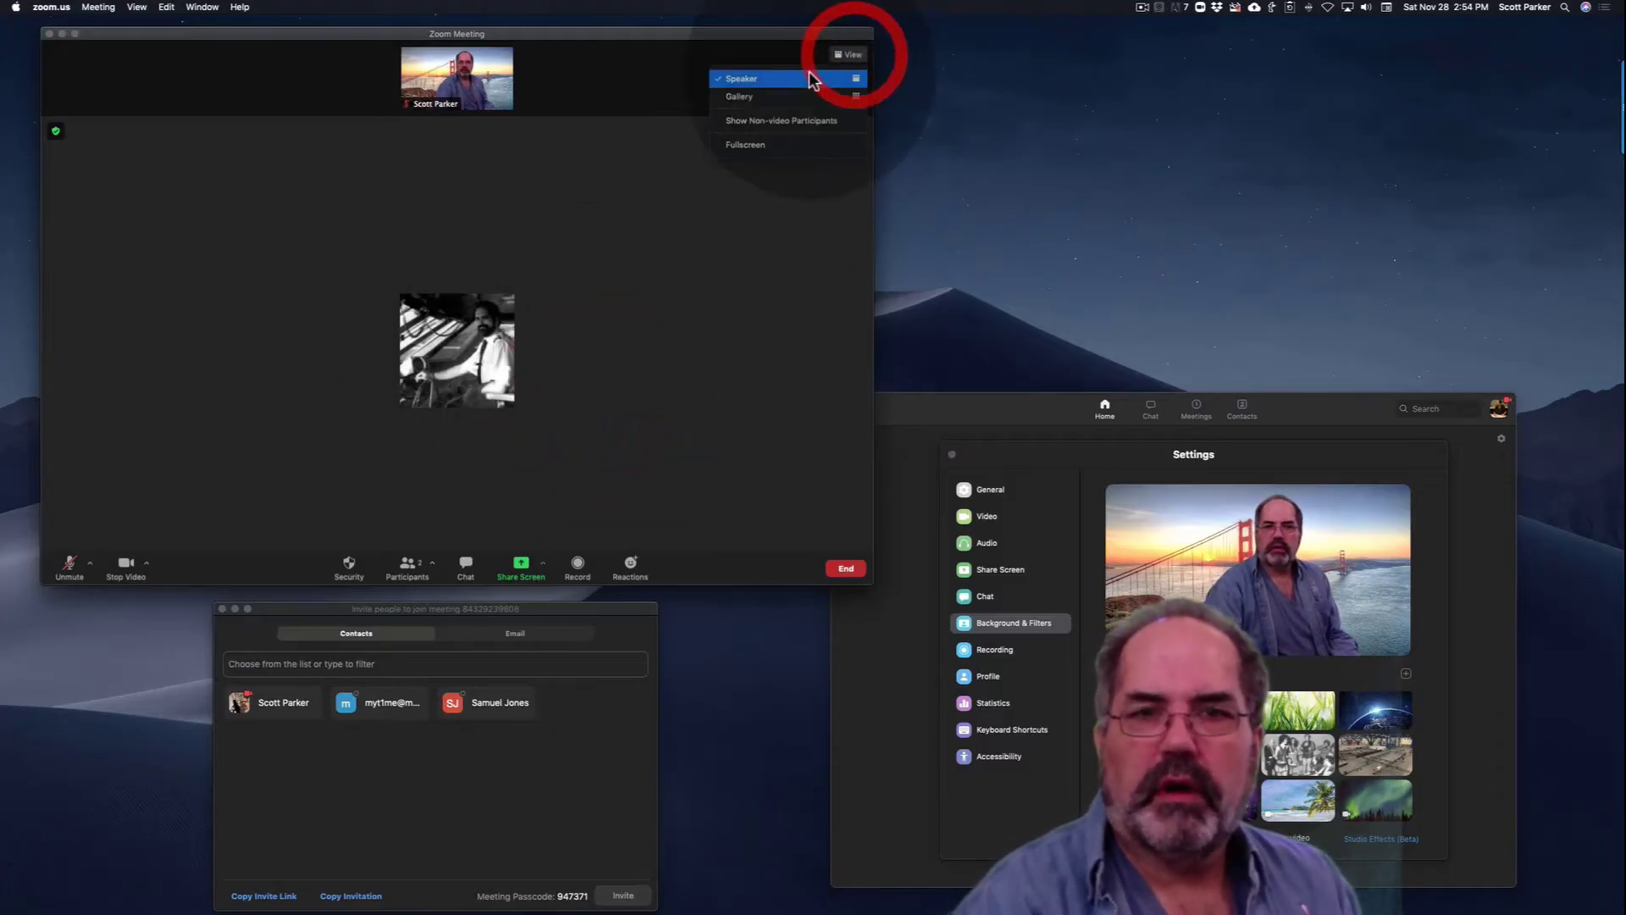
click(790, 98)
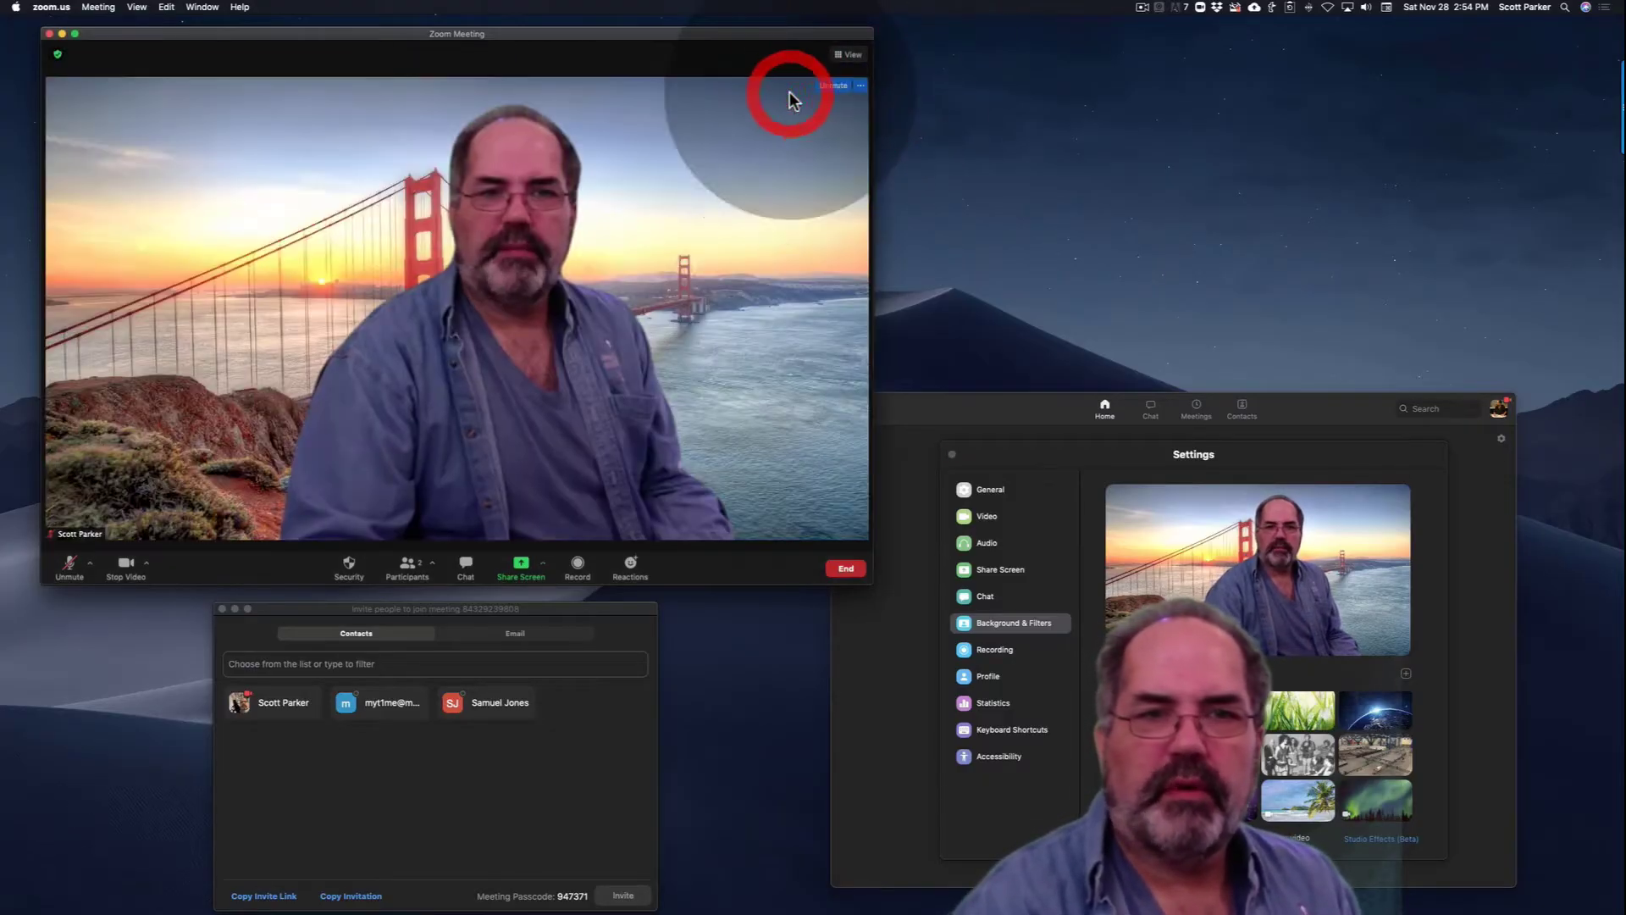
click(850, 56)
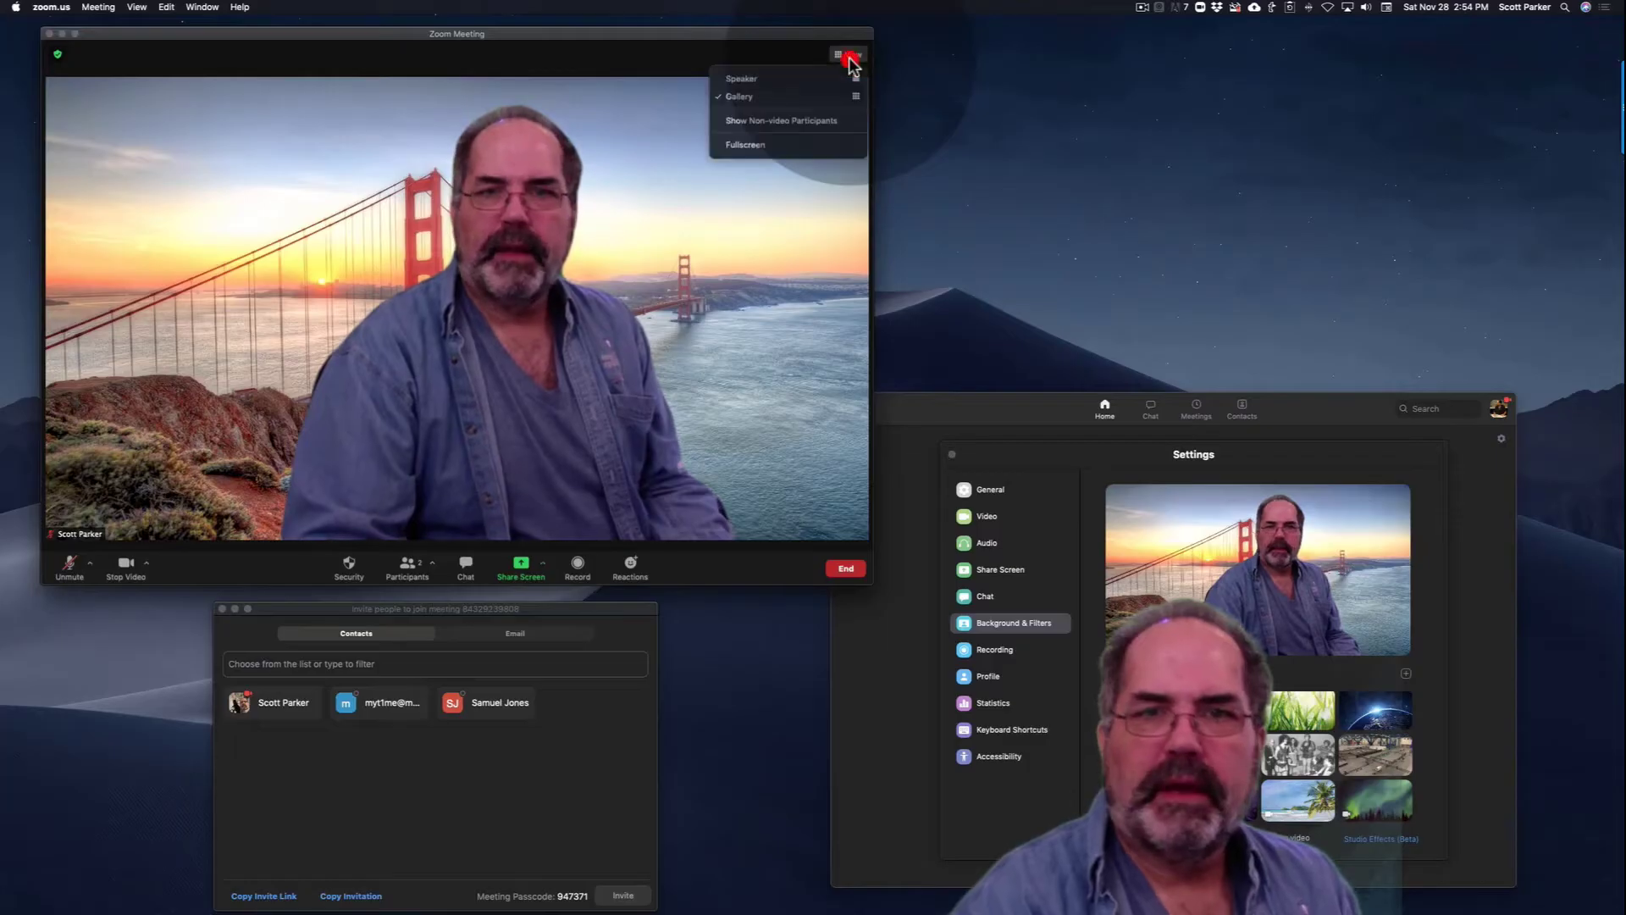
click(778, 122)
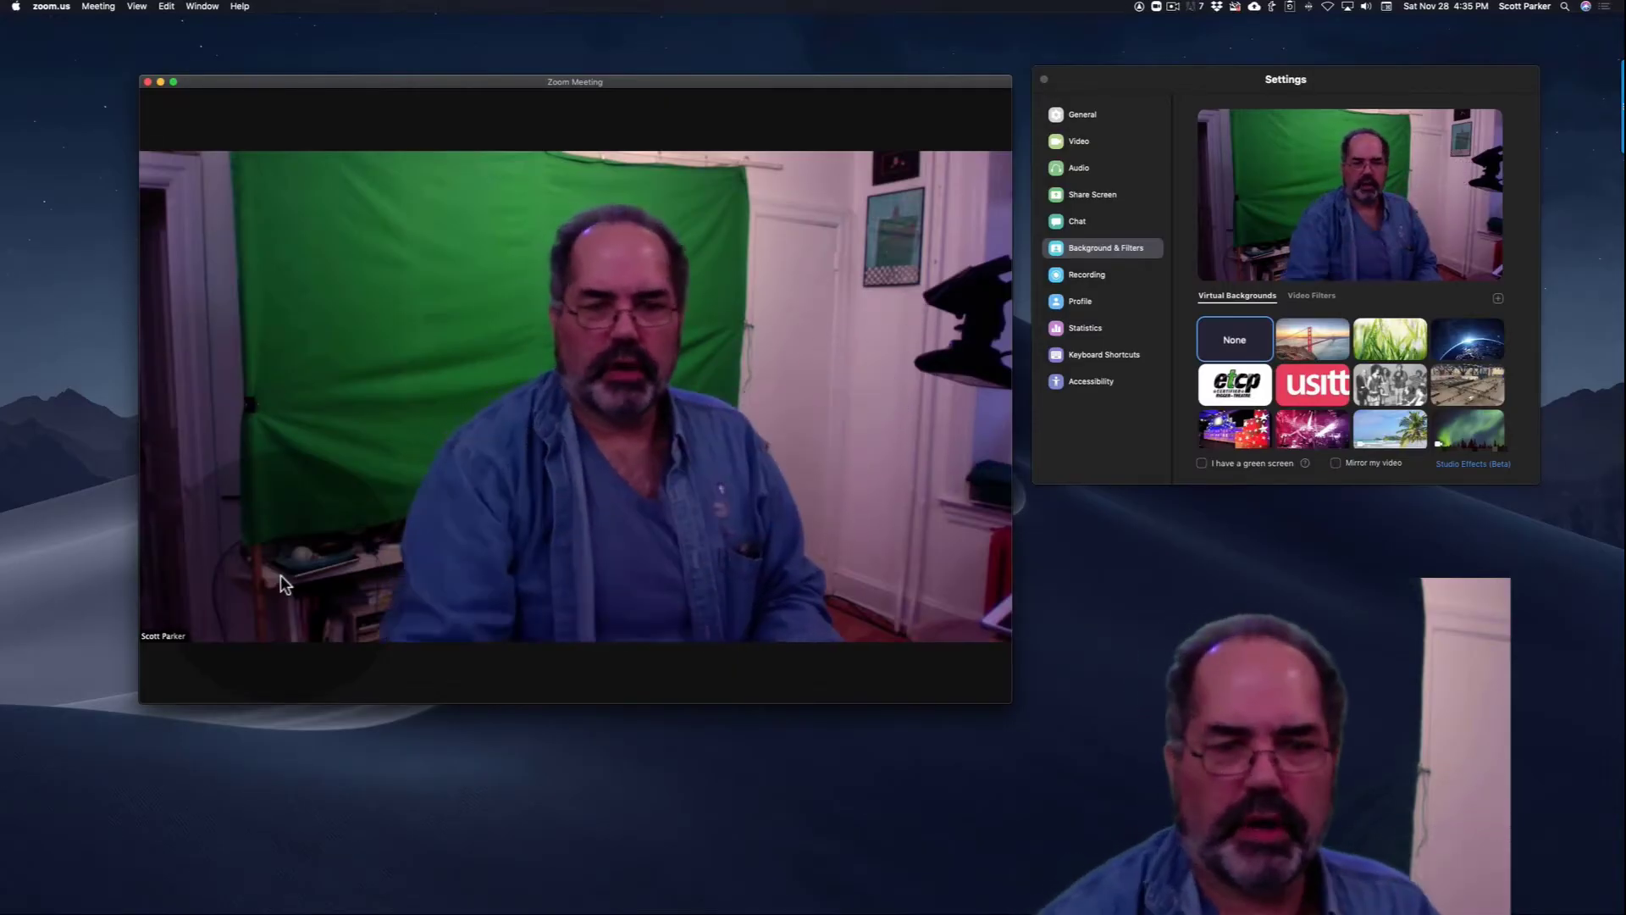
- Alternate the meeting video twice between the USB Camera and the FaceTime HD Camera (Built-in), ending on the FaceTime camera
mouse_move(281, 572)
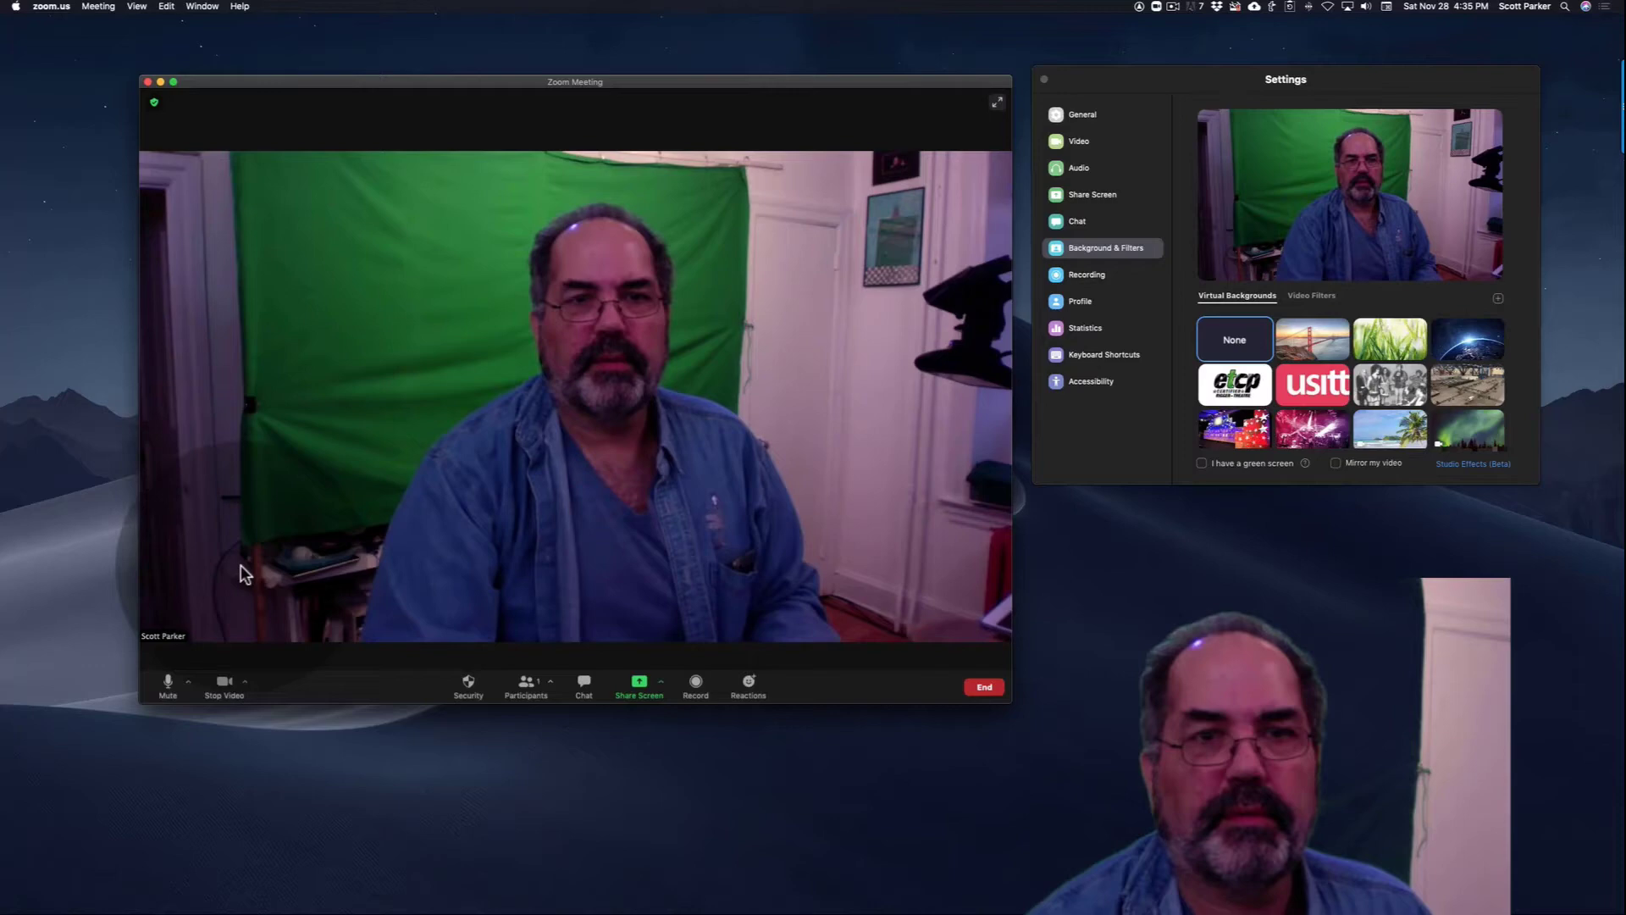
click(245, 682)
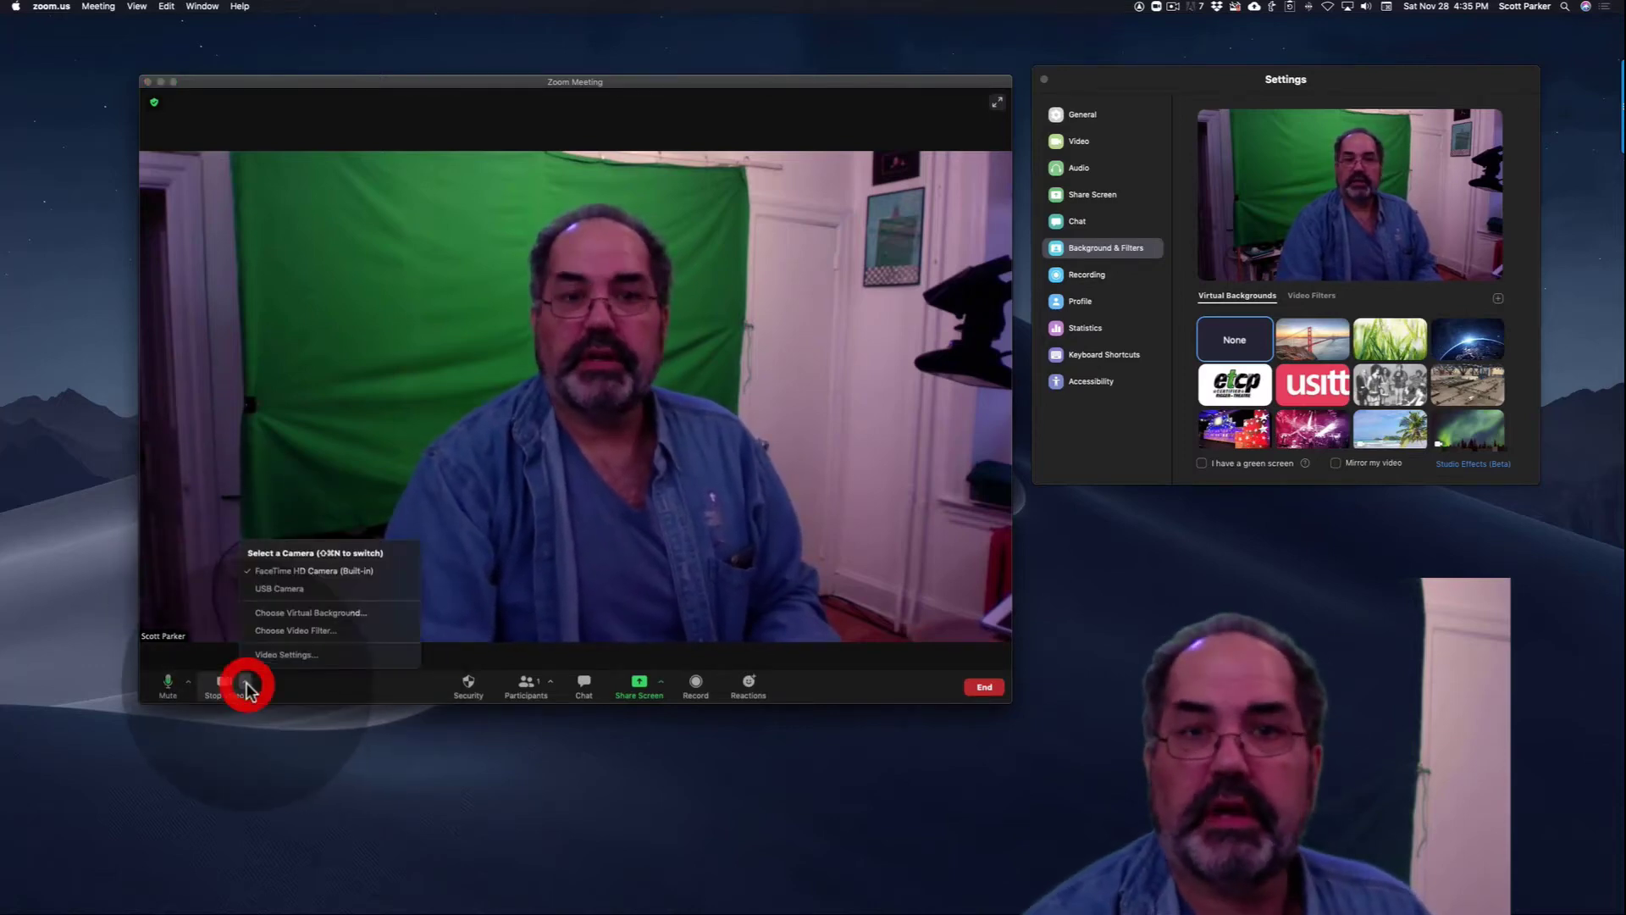
click(277, 591)
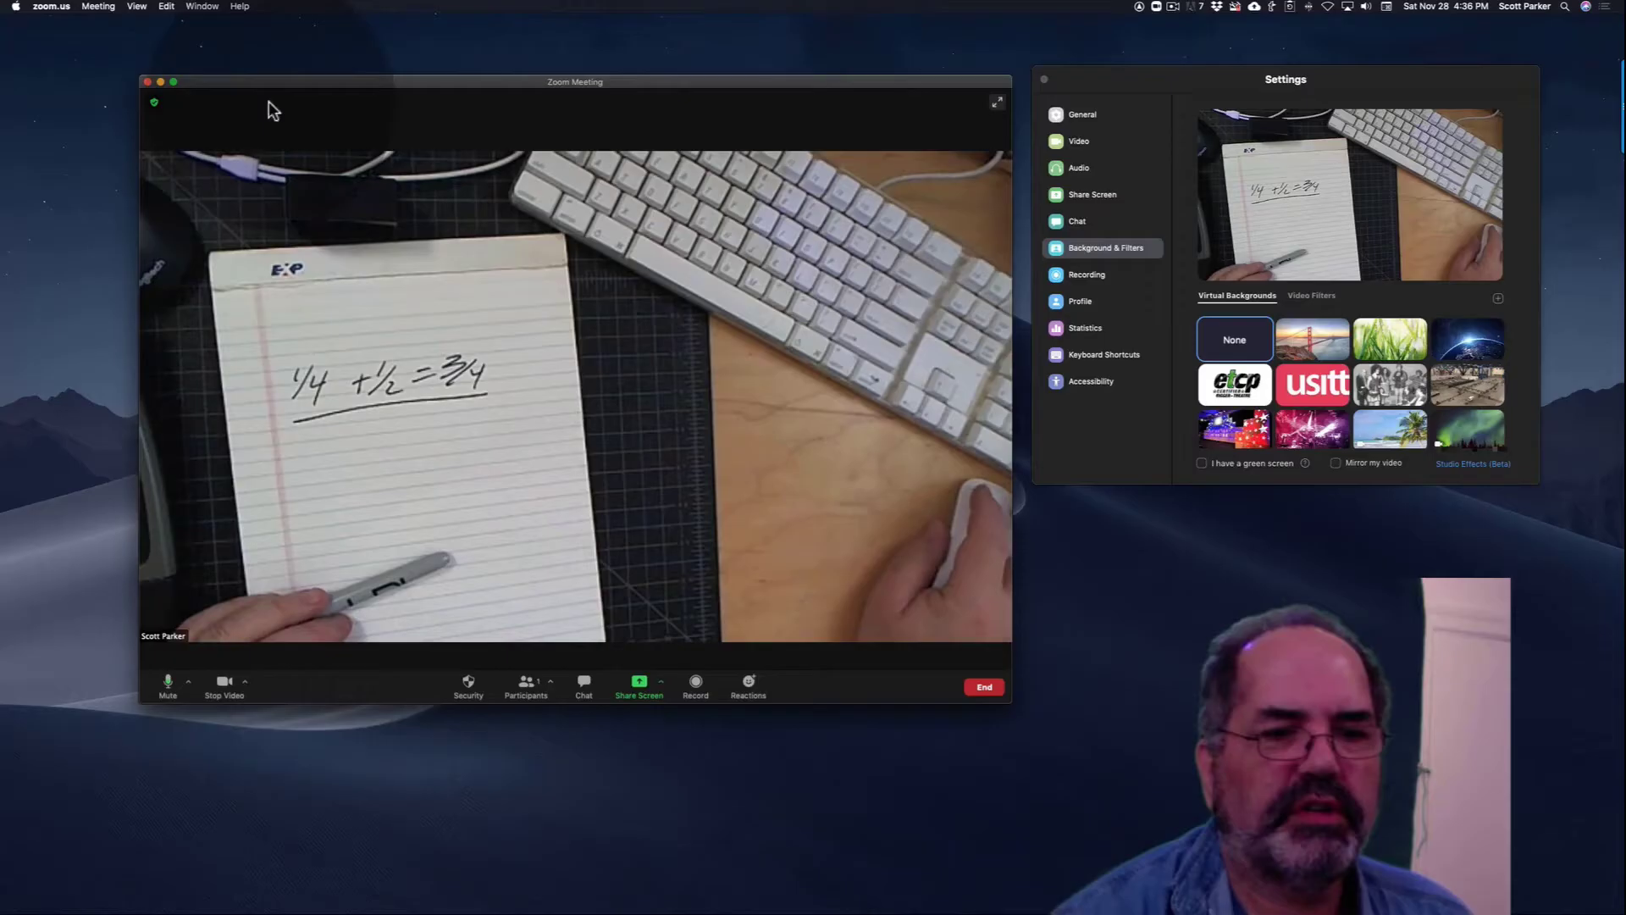
click(244, 683)
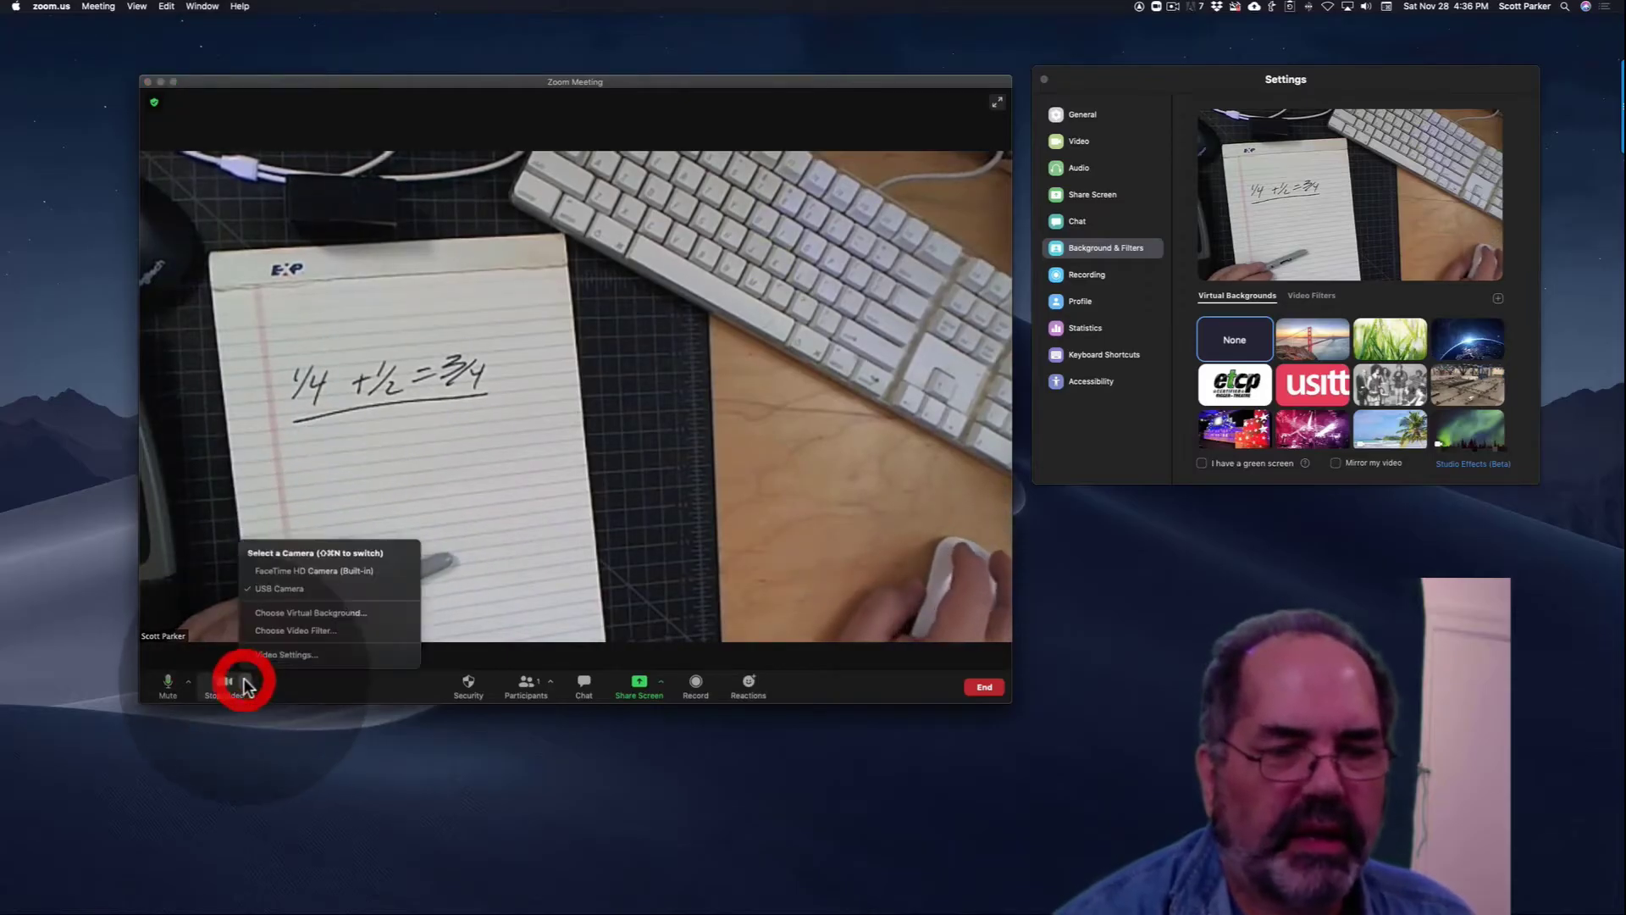
click(283, 570)
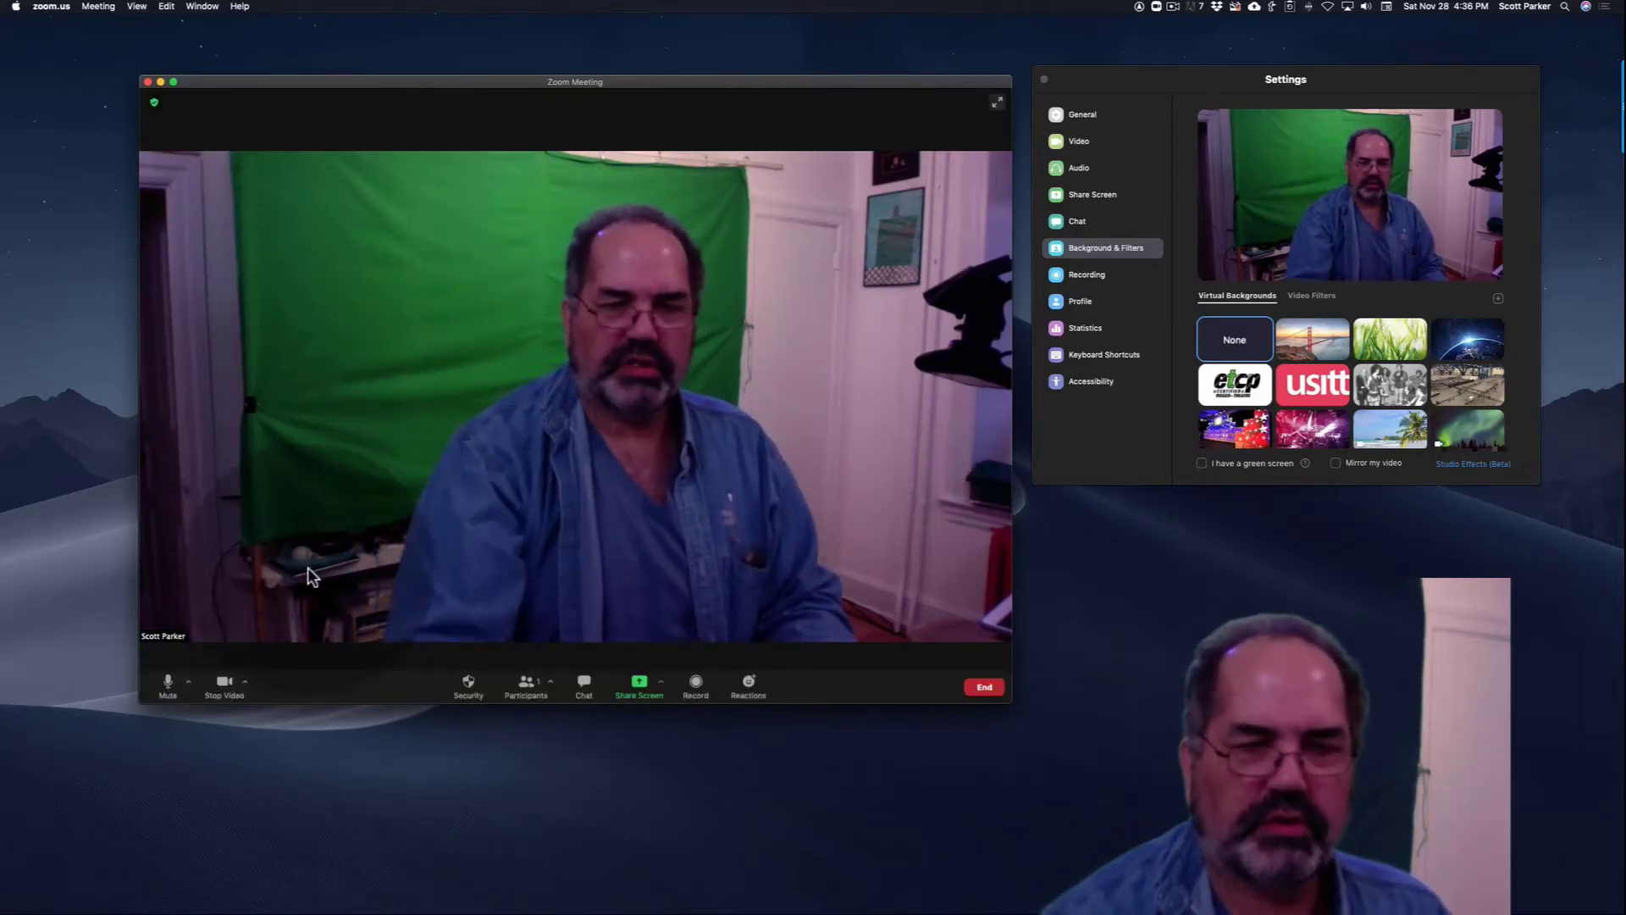
click(246, 682)
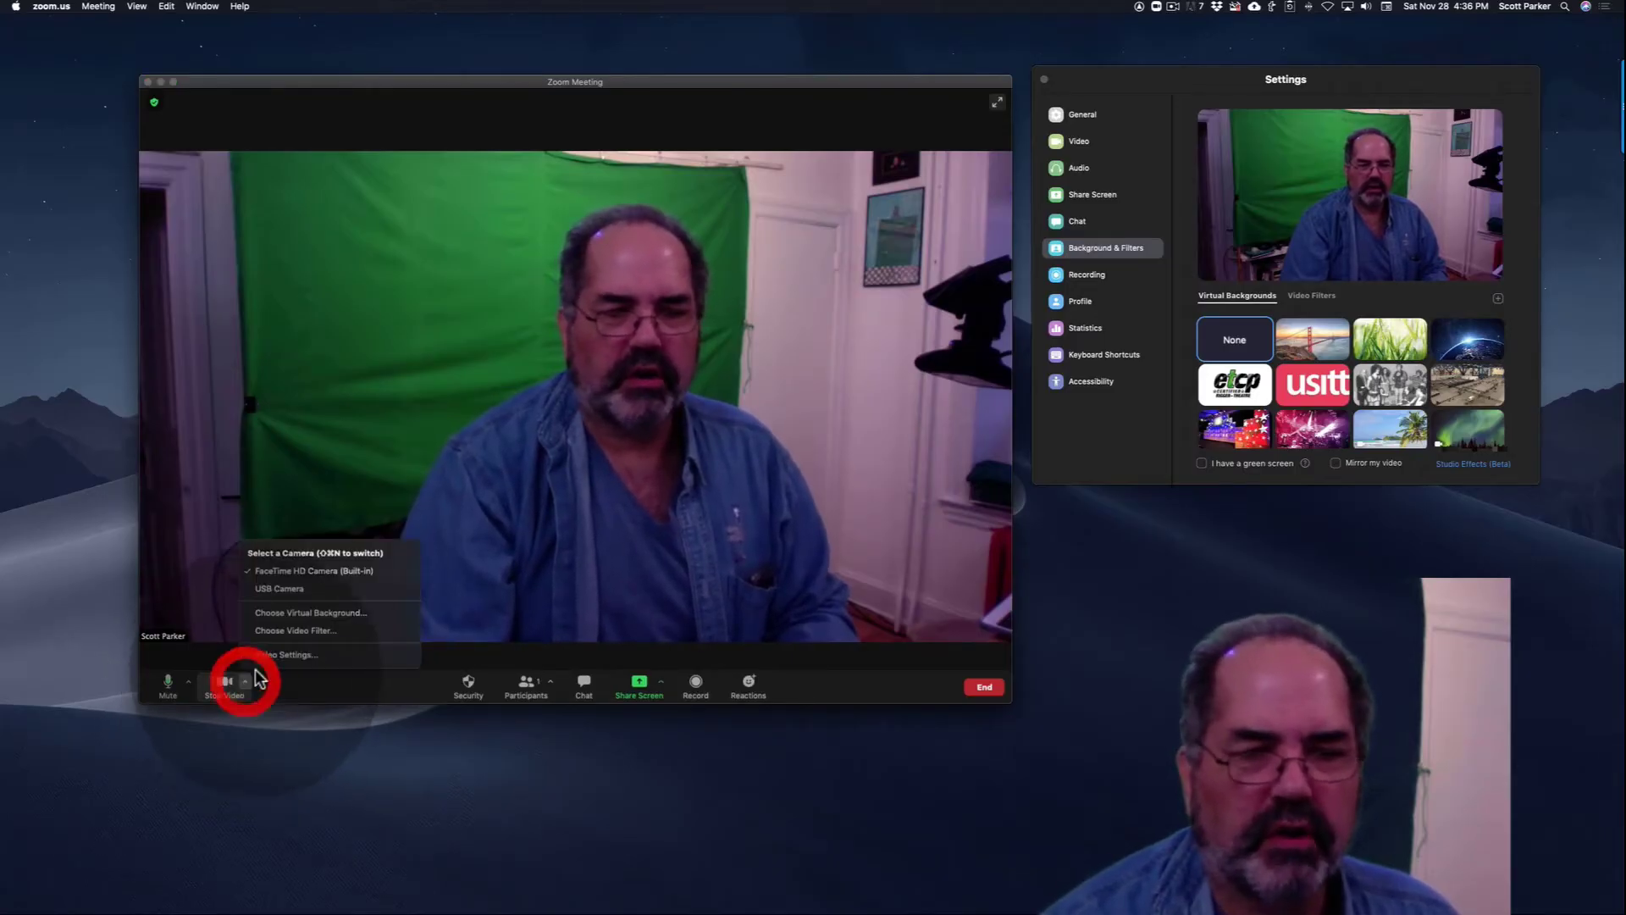
click(288, 586)
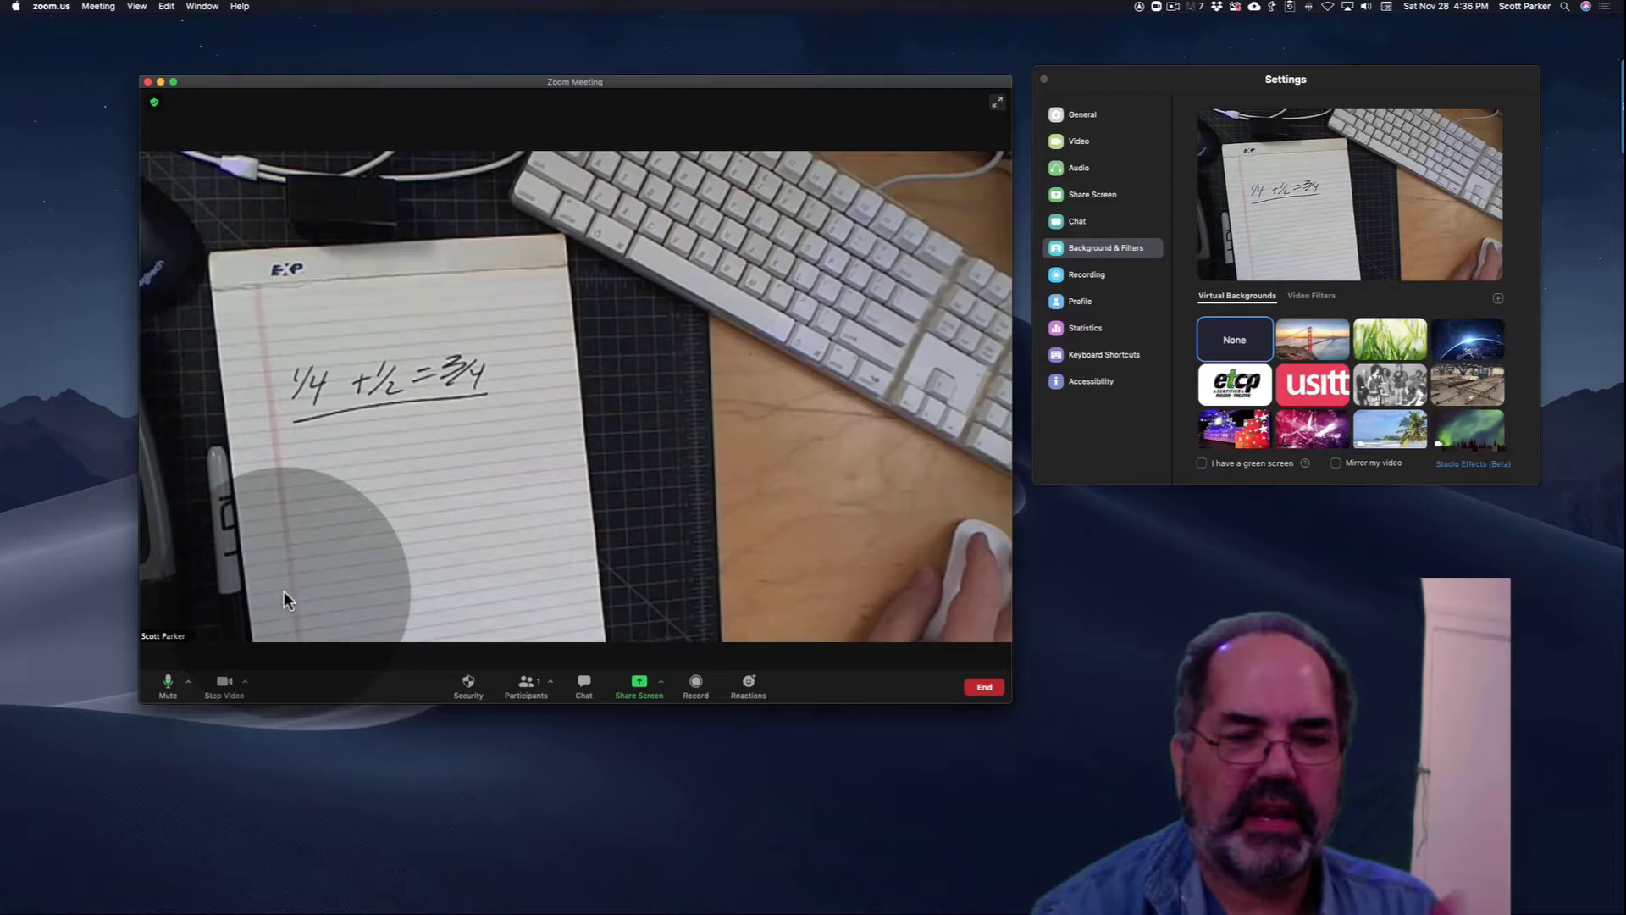
click(246, 682)
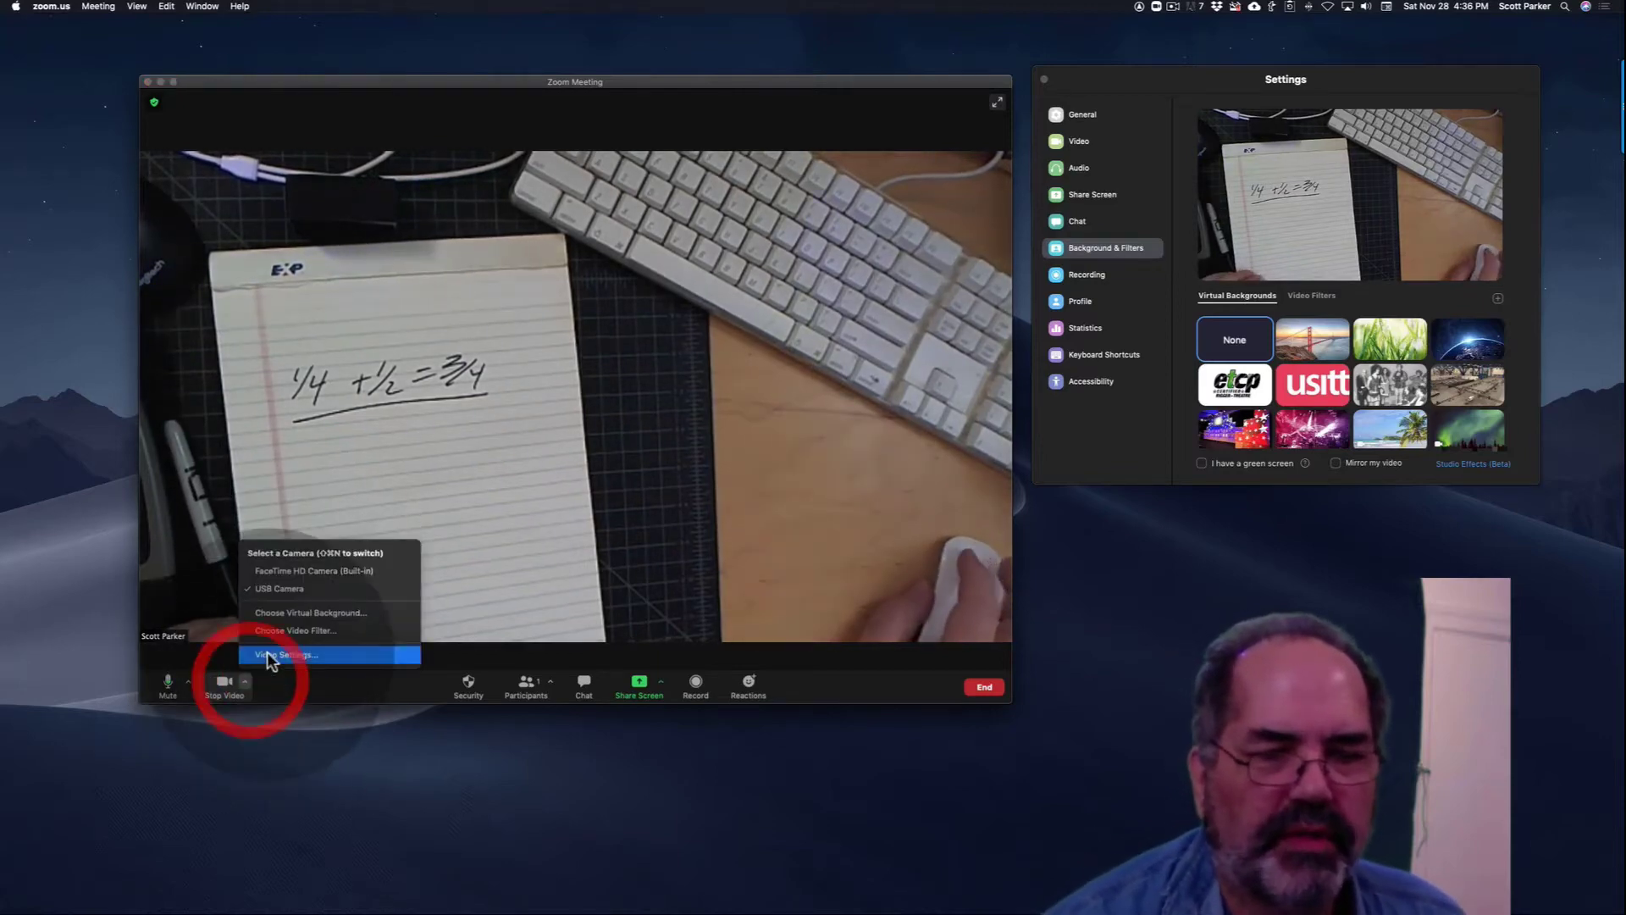
click(279, 573)
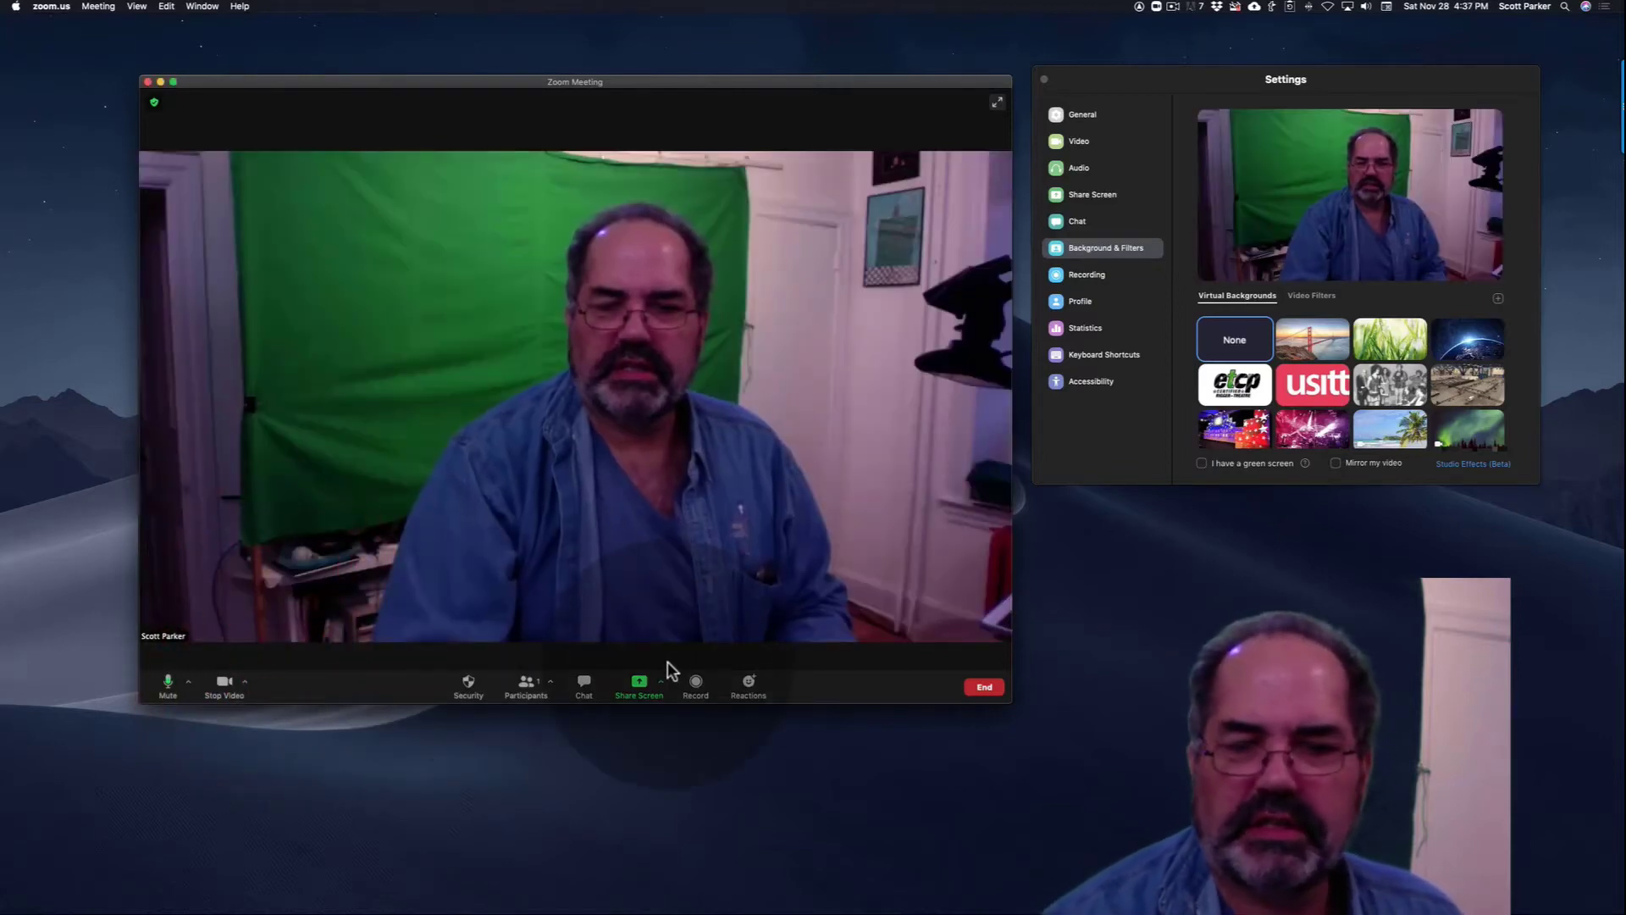
- Start sharing content from the second camera using the advanced screen-share options
click(637, 688)
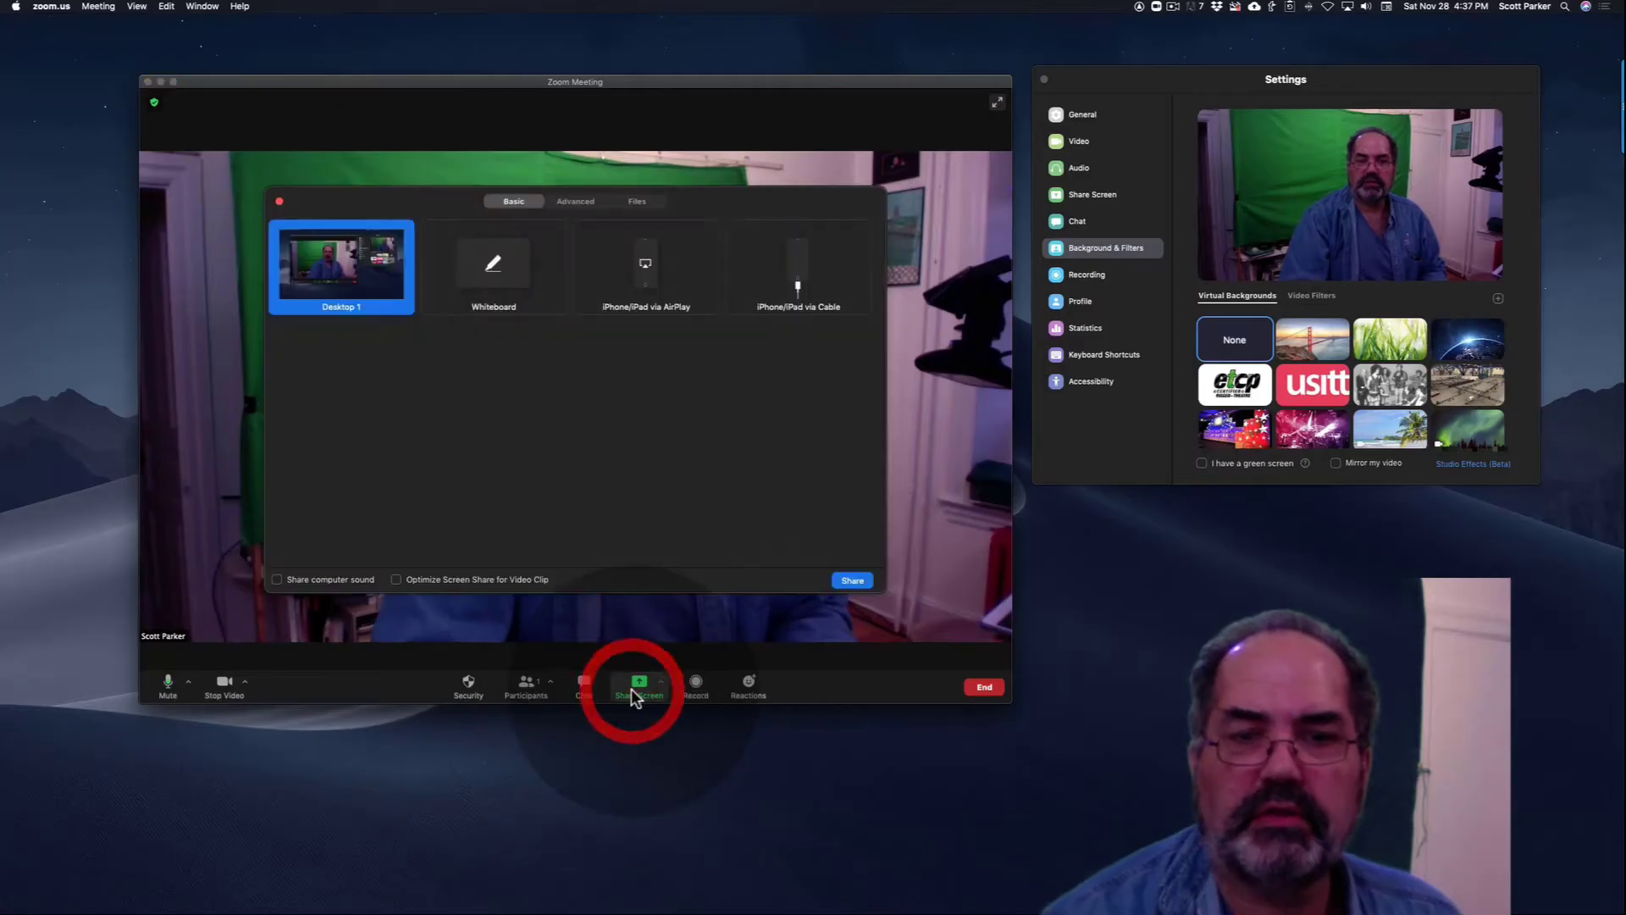
click(644, 204)
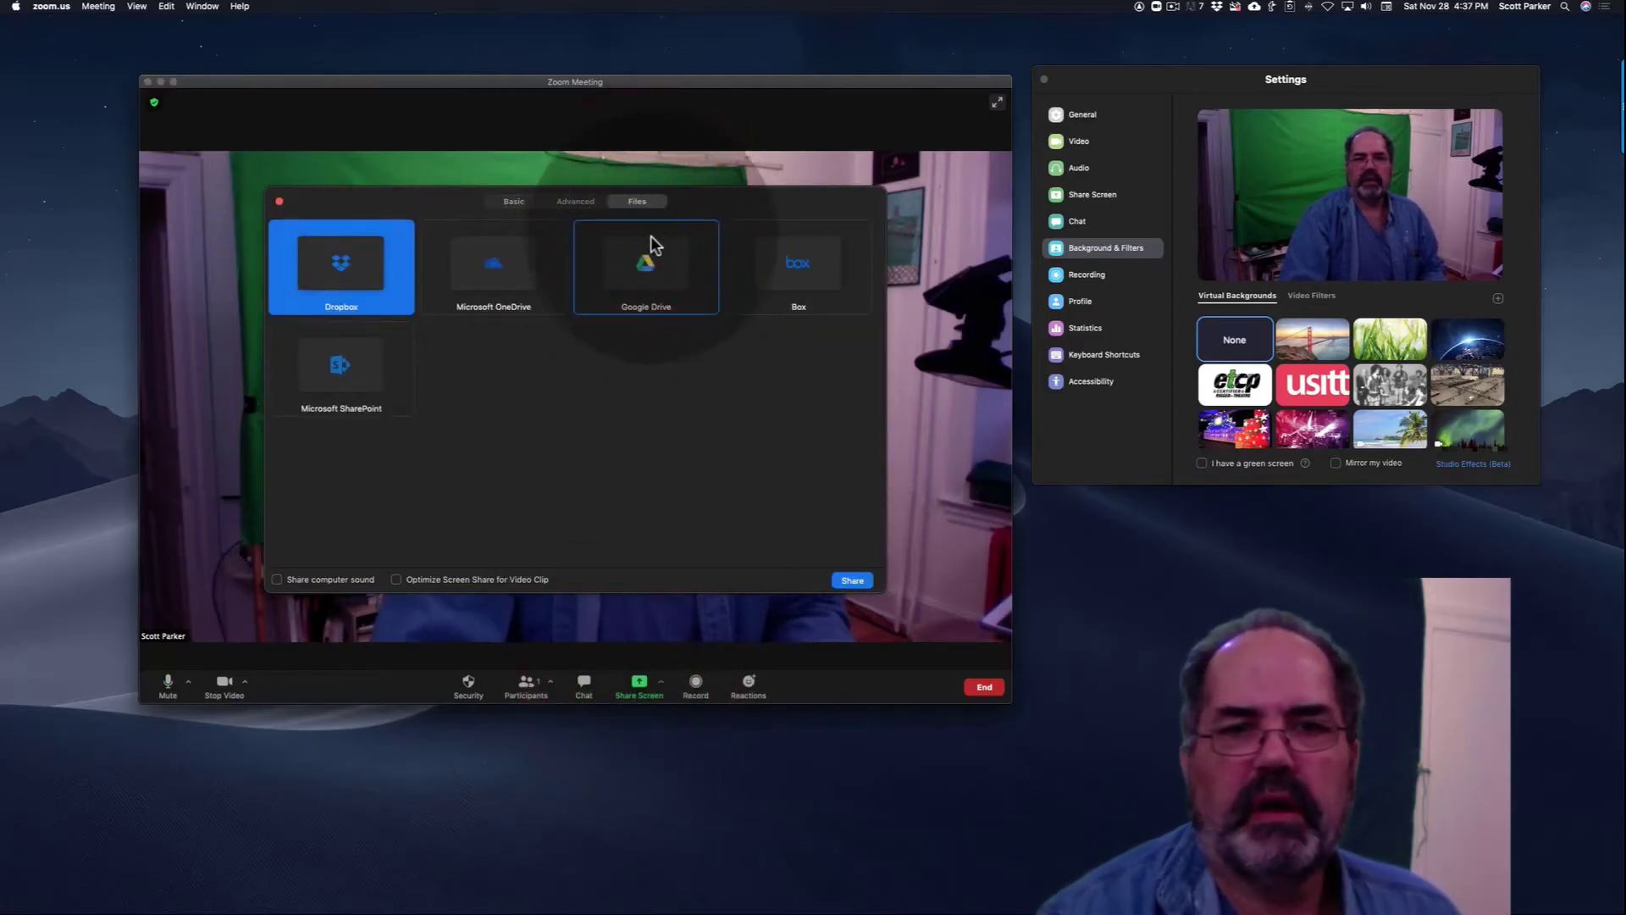
click(583, 205)
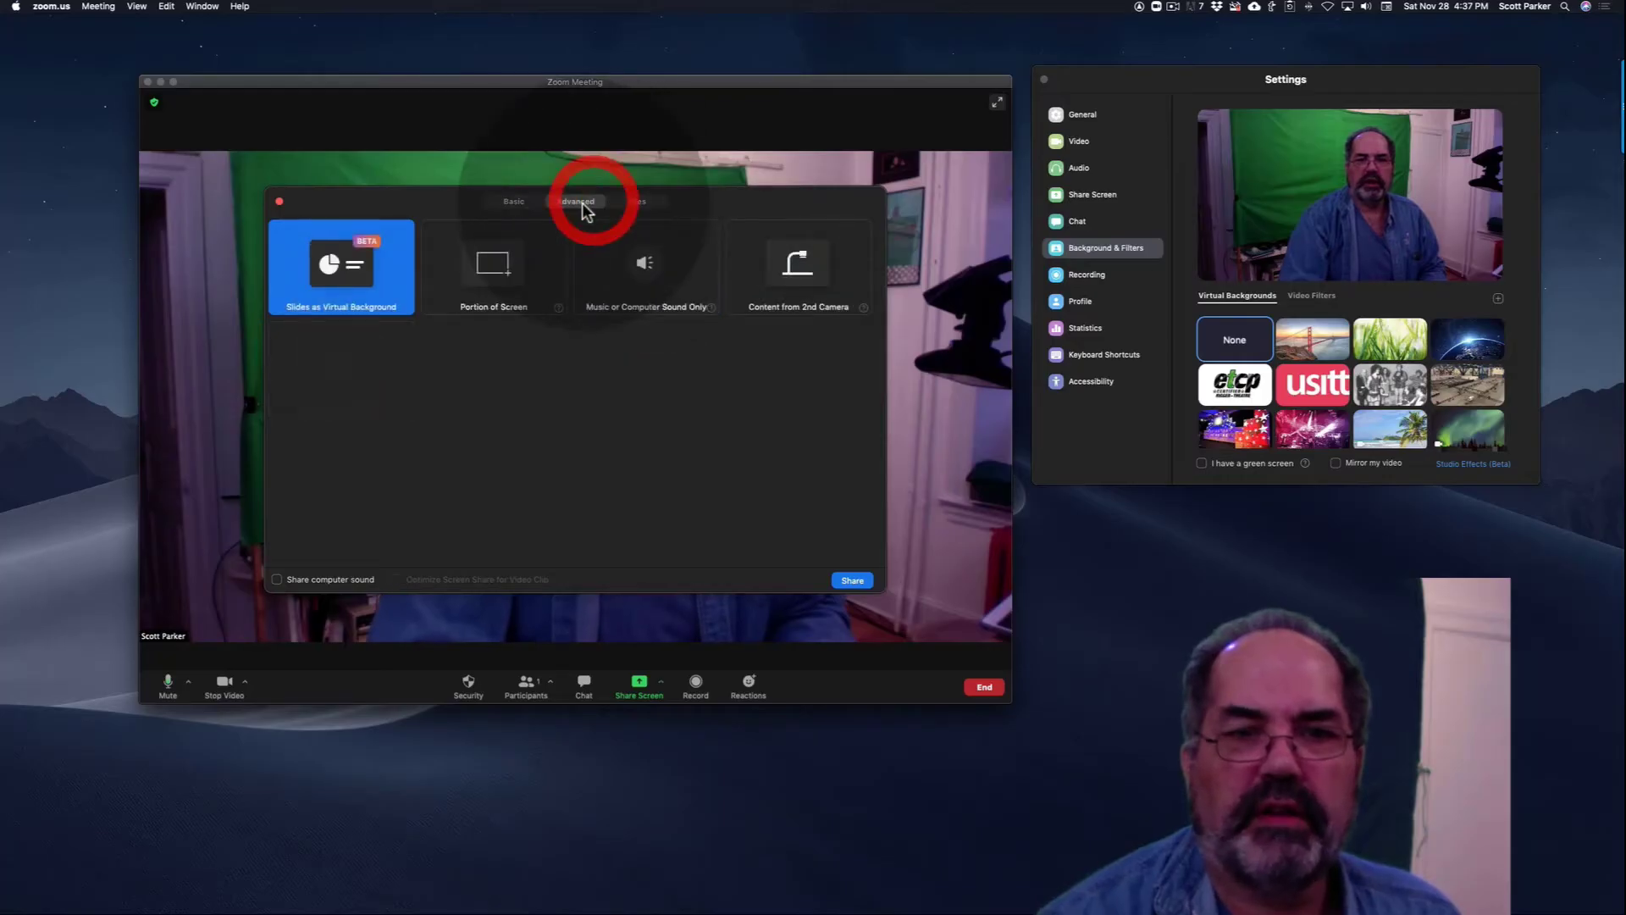
click(788, 271)
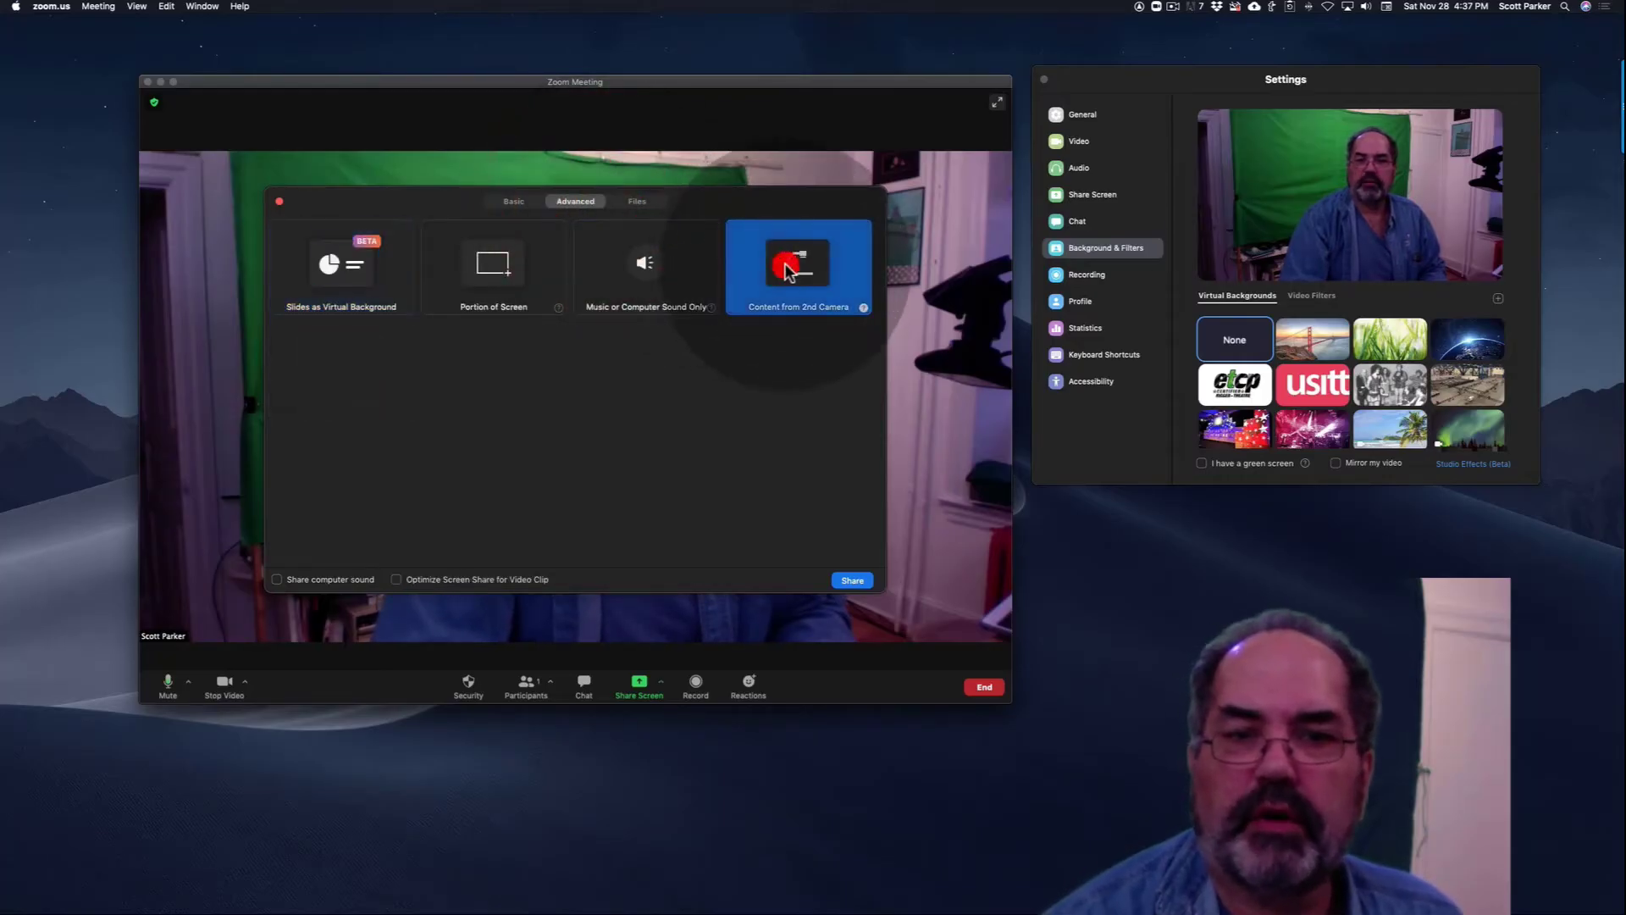
click(853, 581)
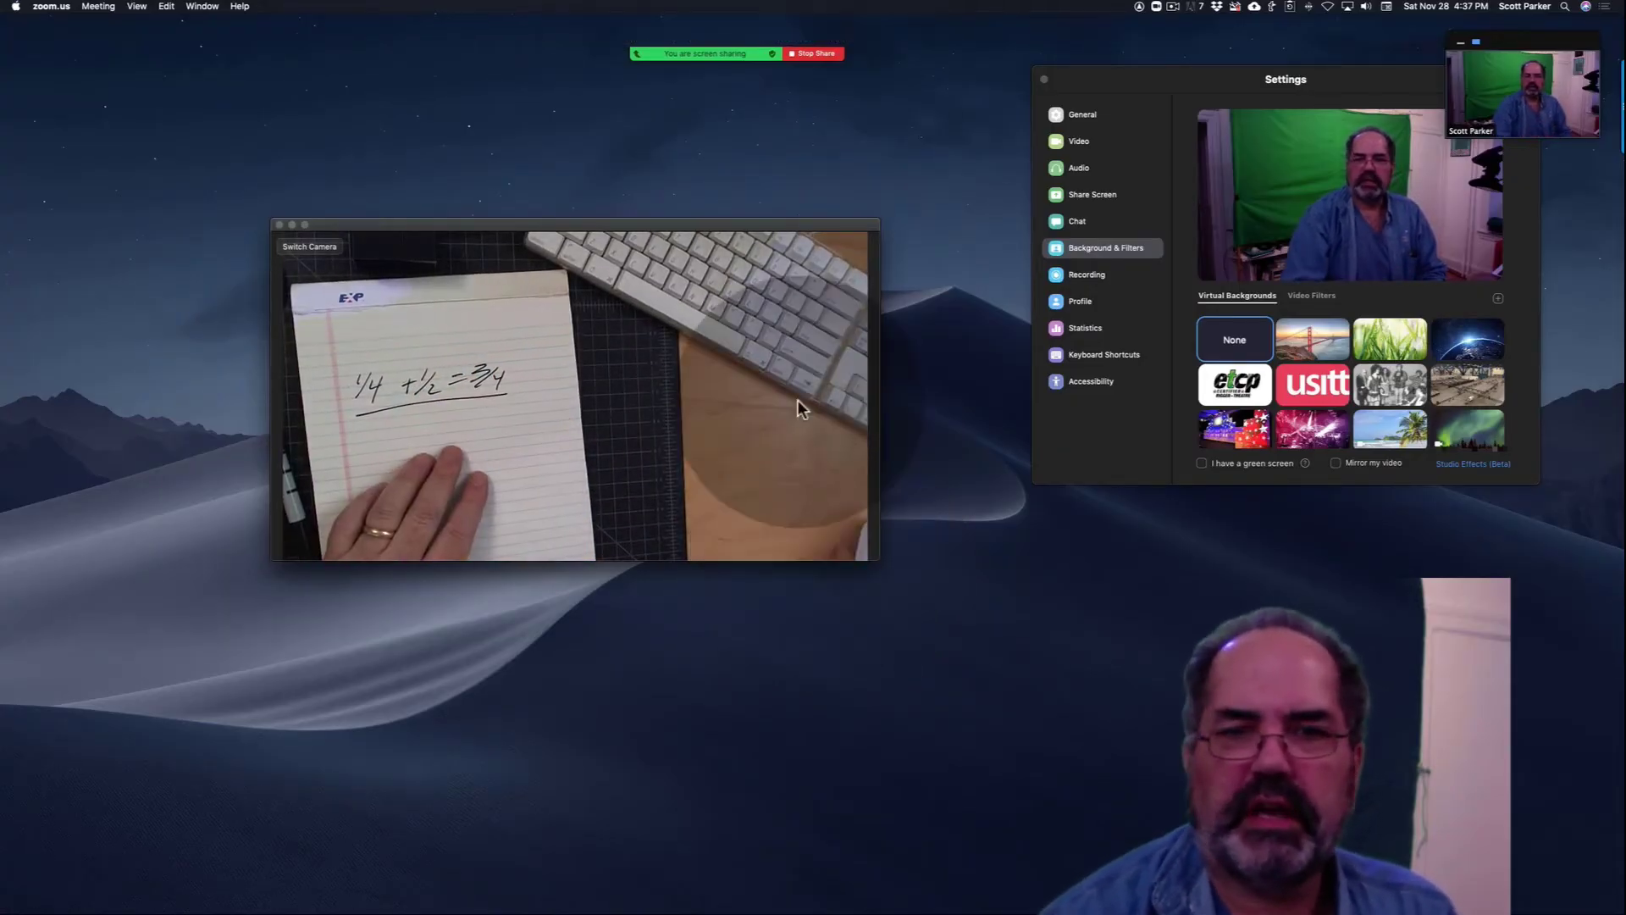
- Move and enlarge the shared camera window, and place the floating participant video beside its upper edge
drag(755, 224, 593, 100)
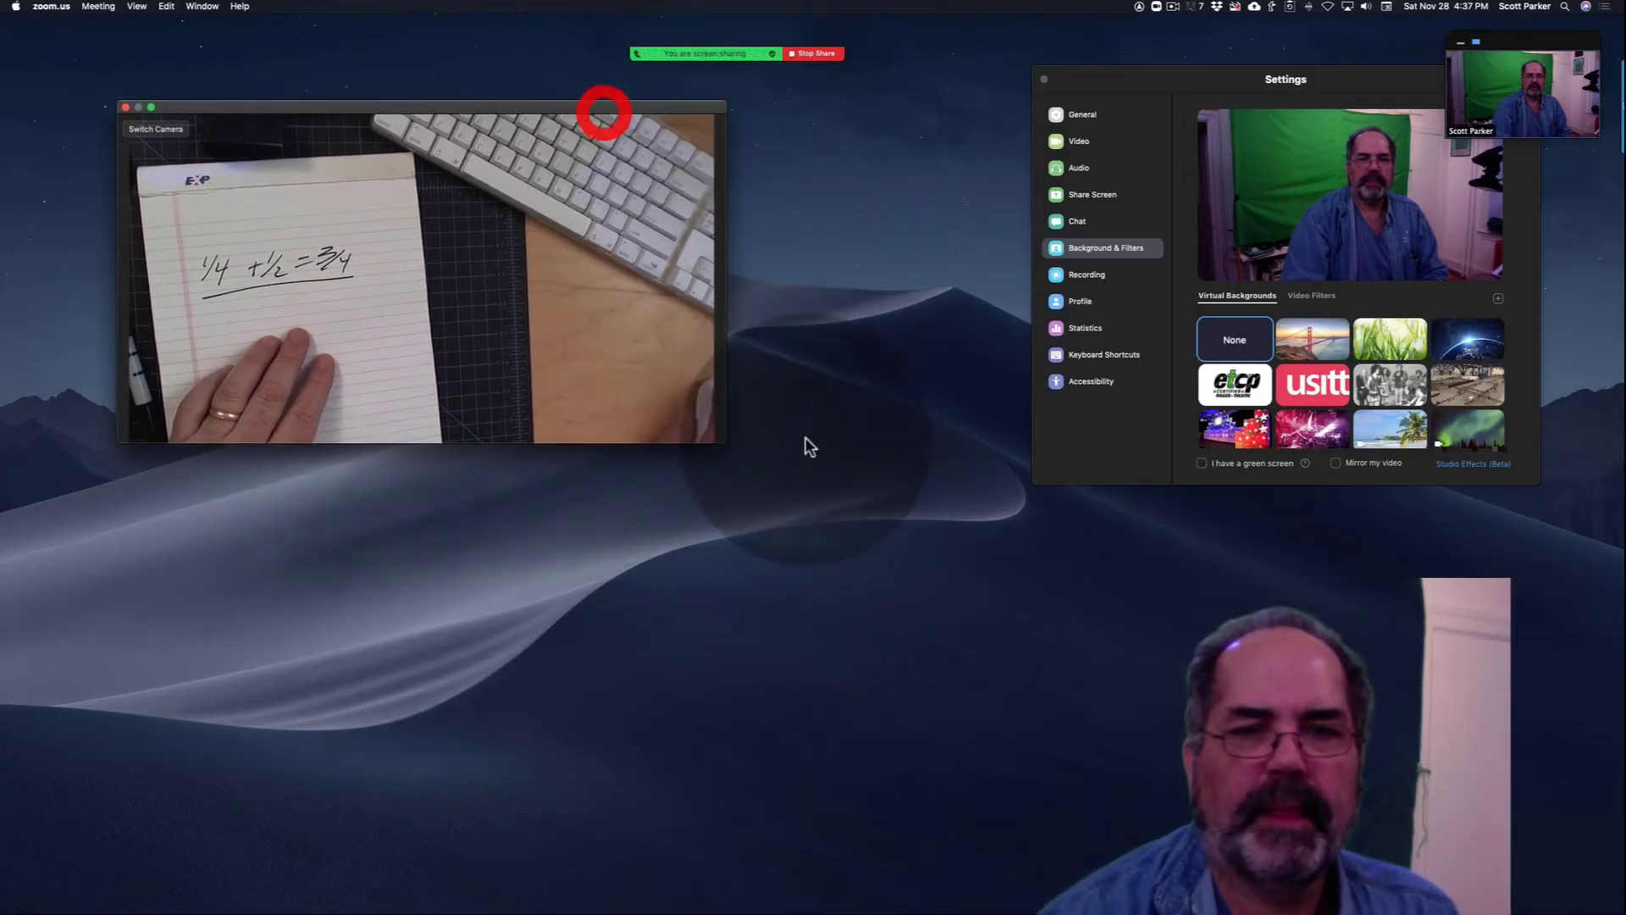
drag(722, 447, 937, 593)
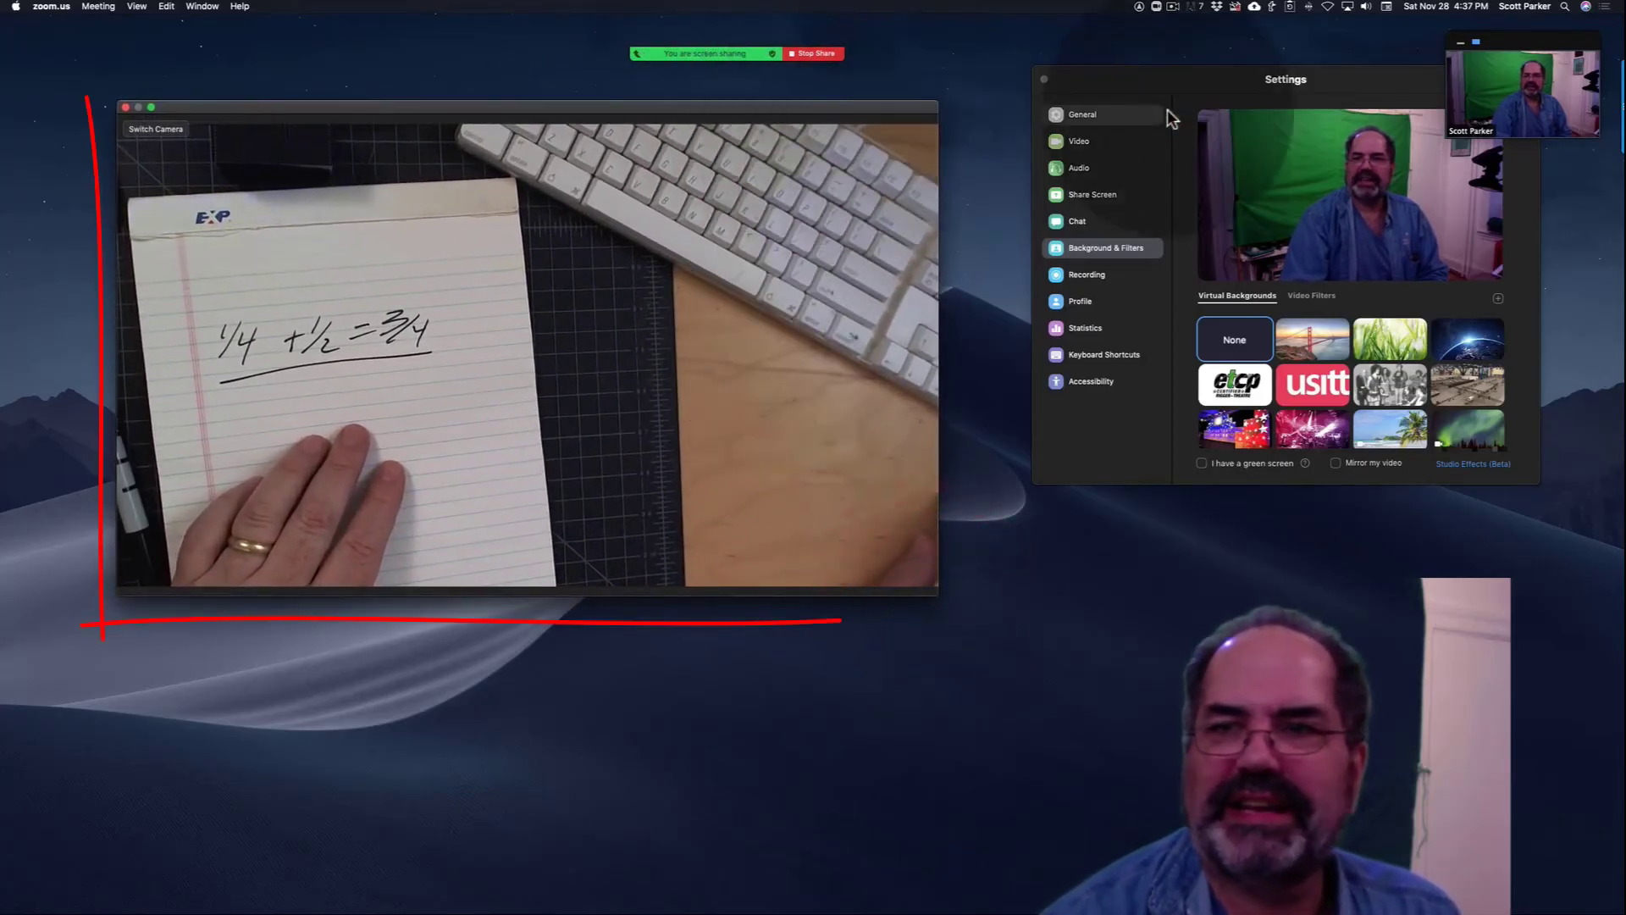
mouse_move(1495, 72)
mouse_move(1521, 46)
mouse_down()
mouse_move(1273, 67)
mouse_move(1037, 132)
mouse_move(1020, 111)
mouse_up()
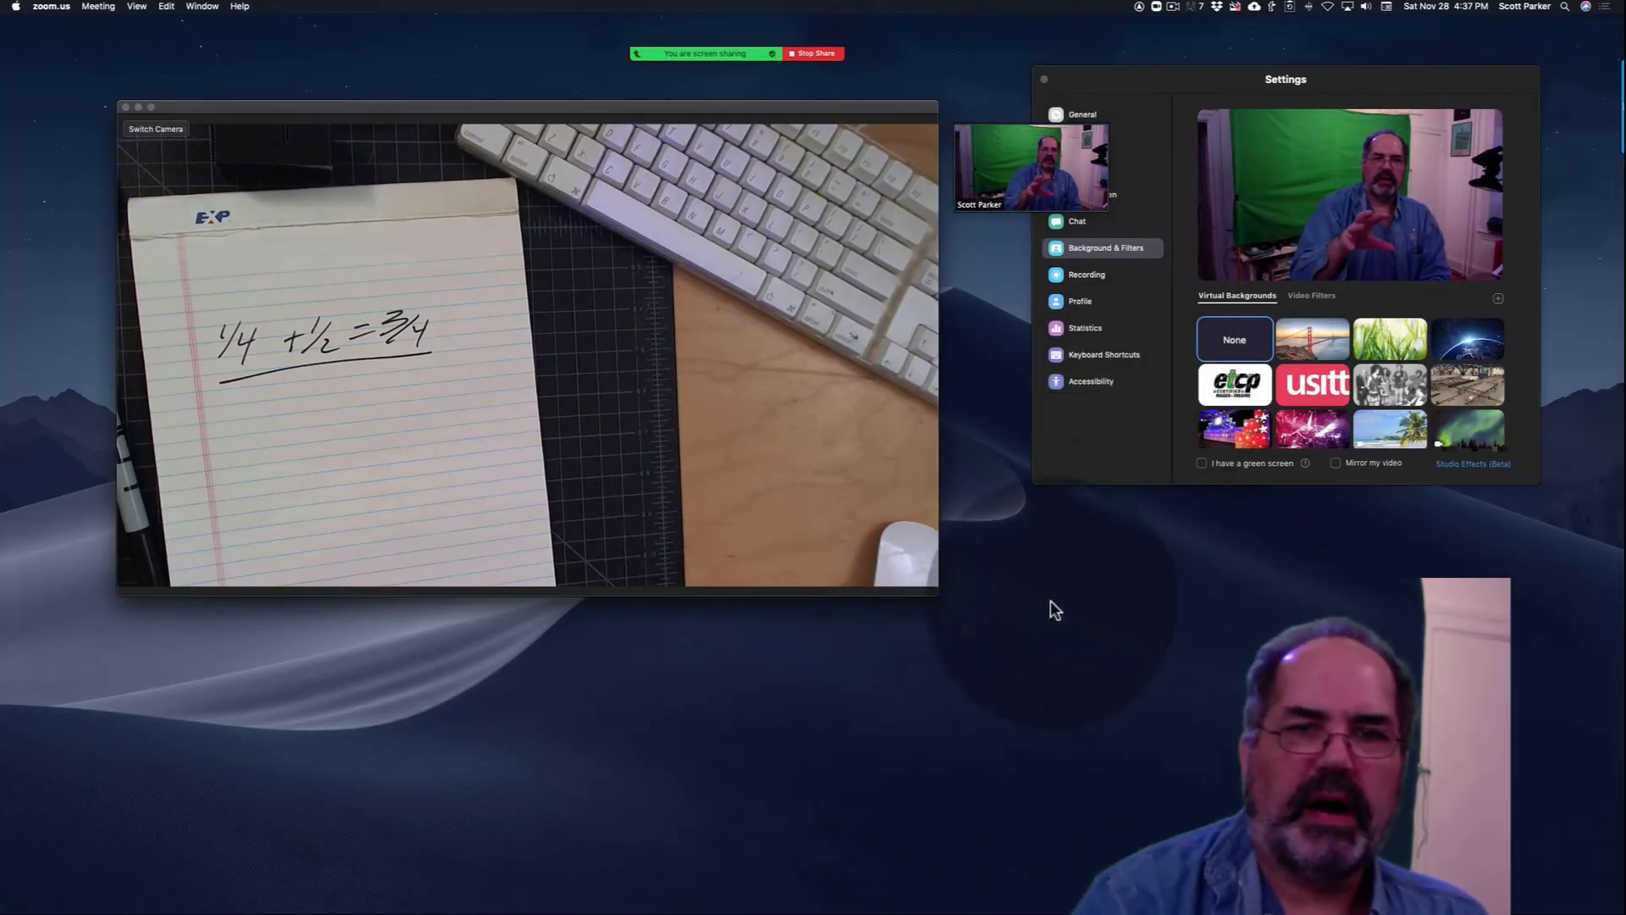
- Start recording the meeting while the second camera is being shared
mouse_move(772, 54)
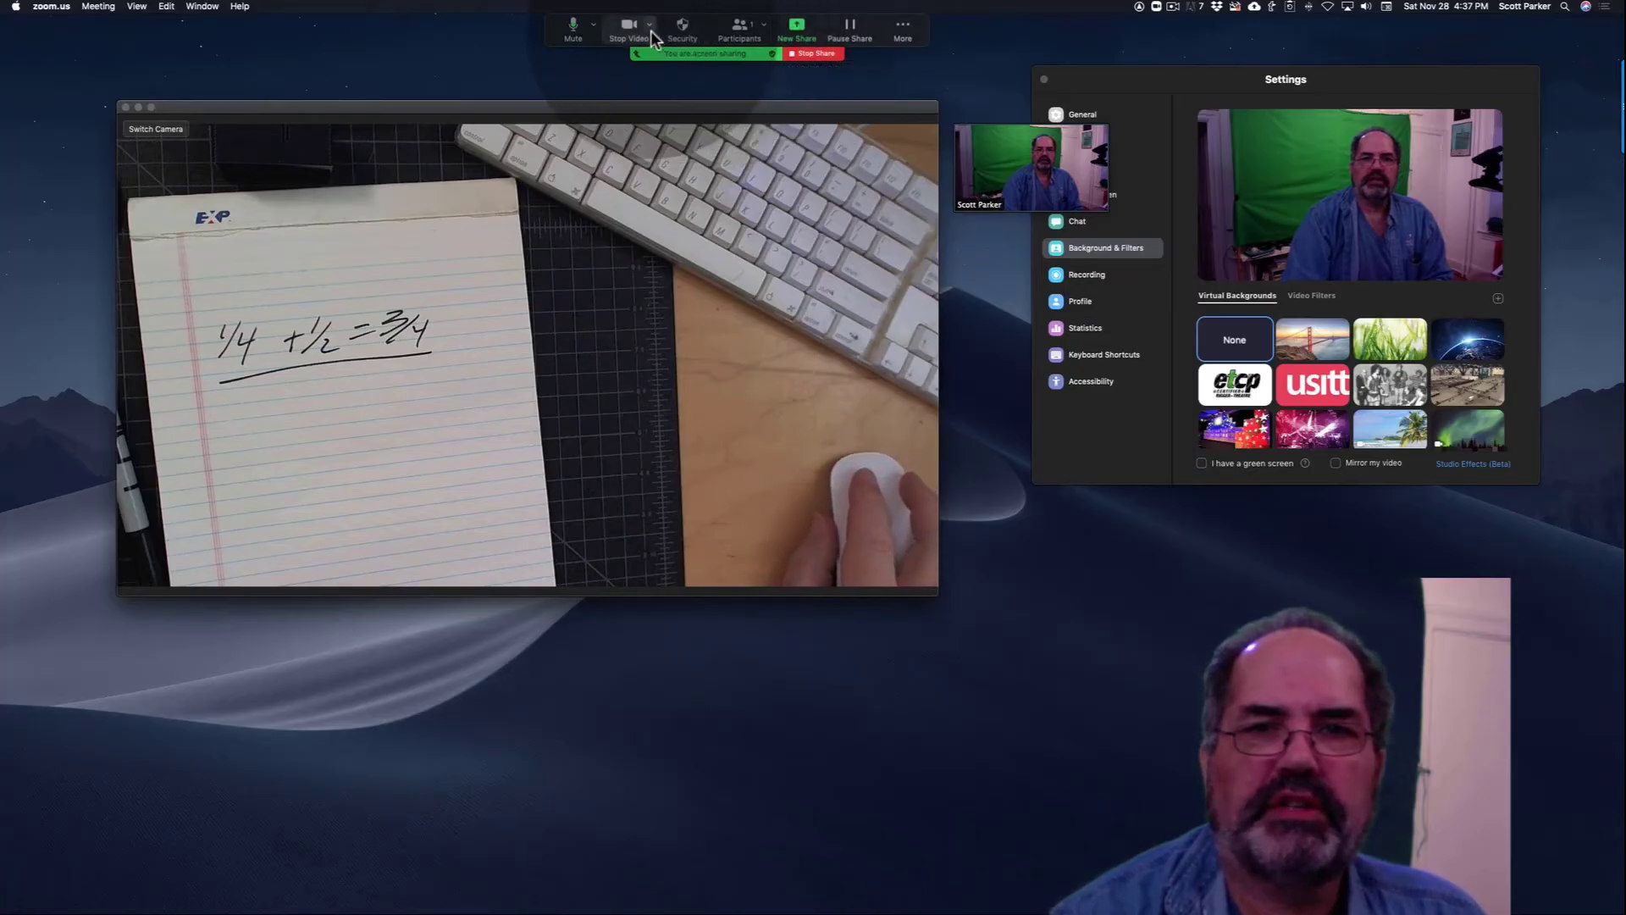
click(904, 32)
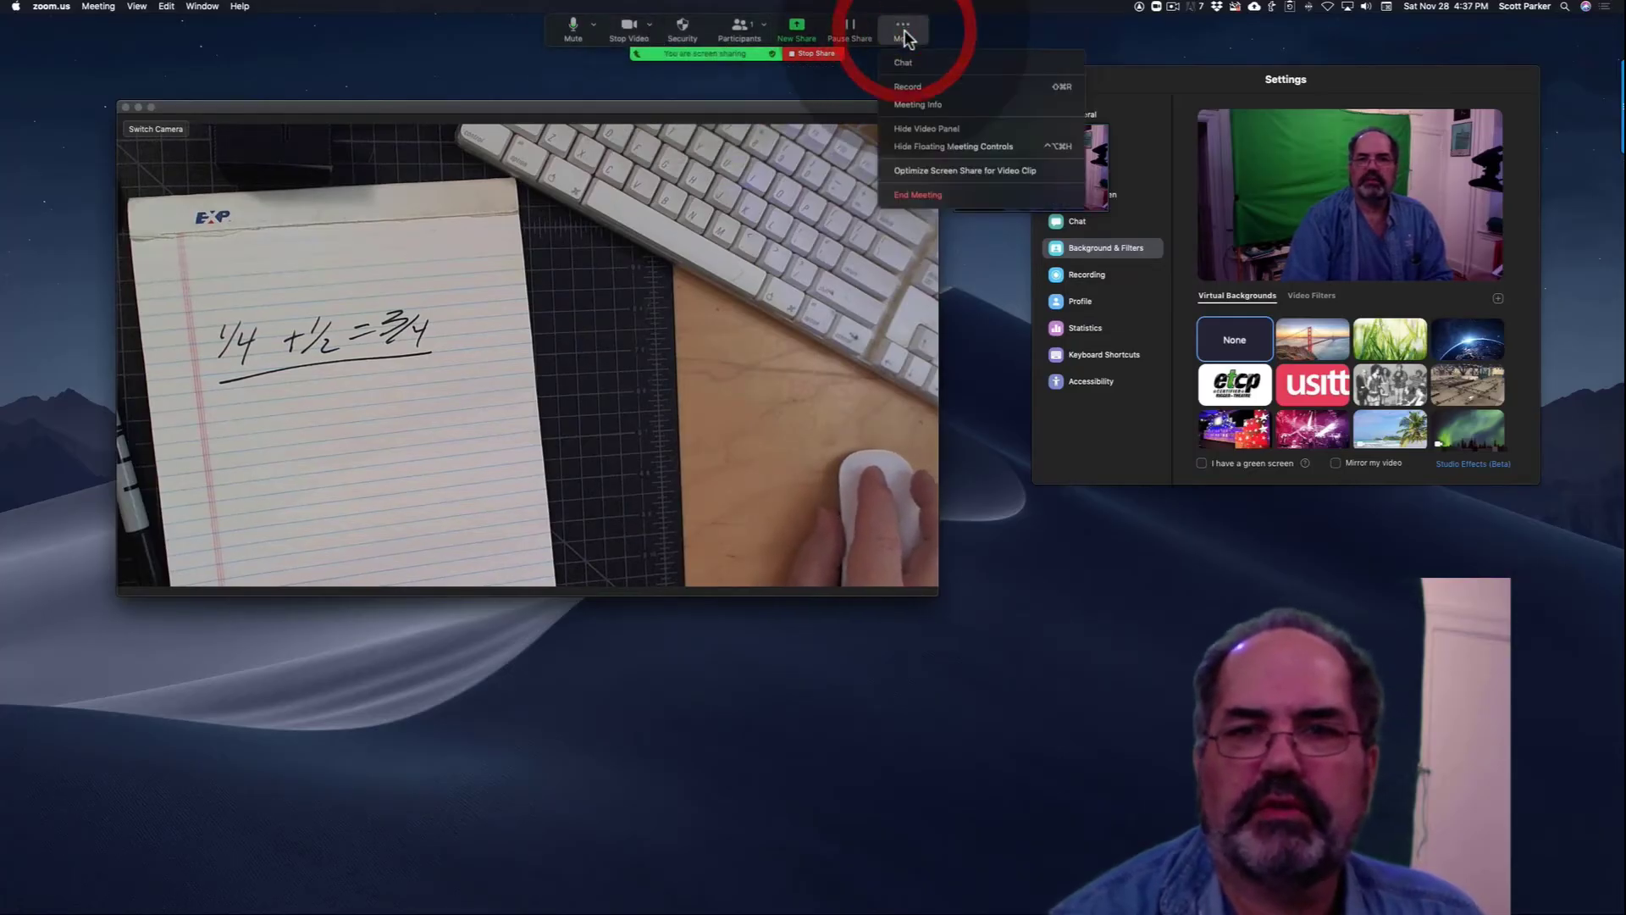
click(913, 83)
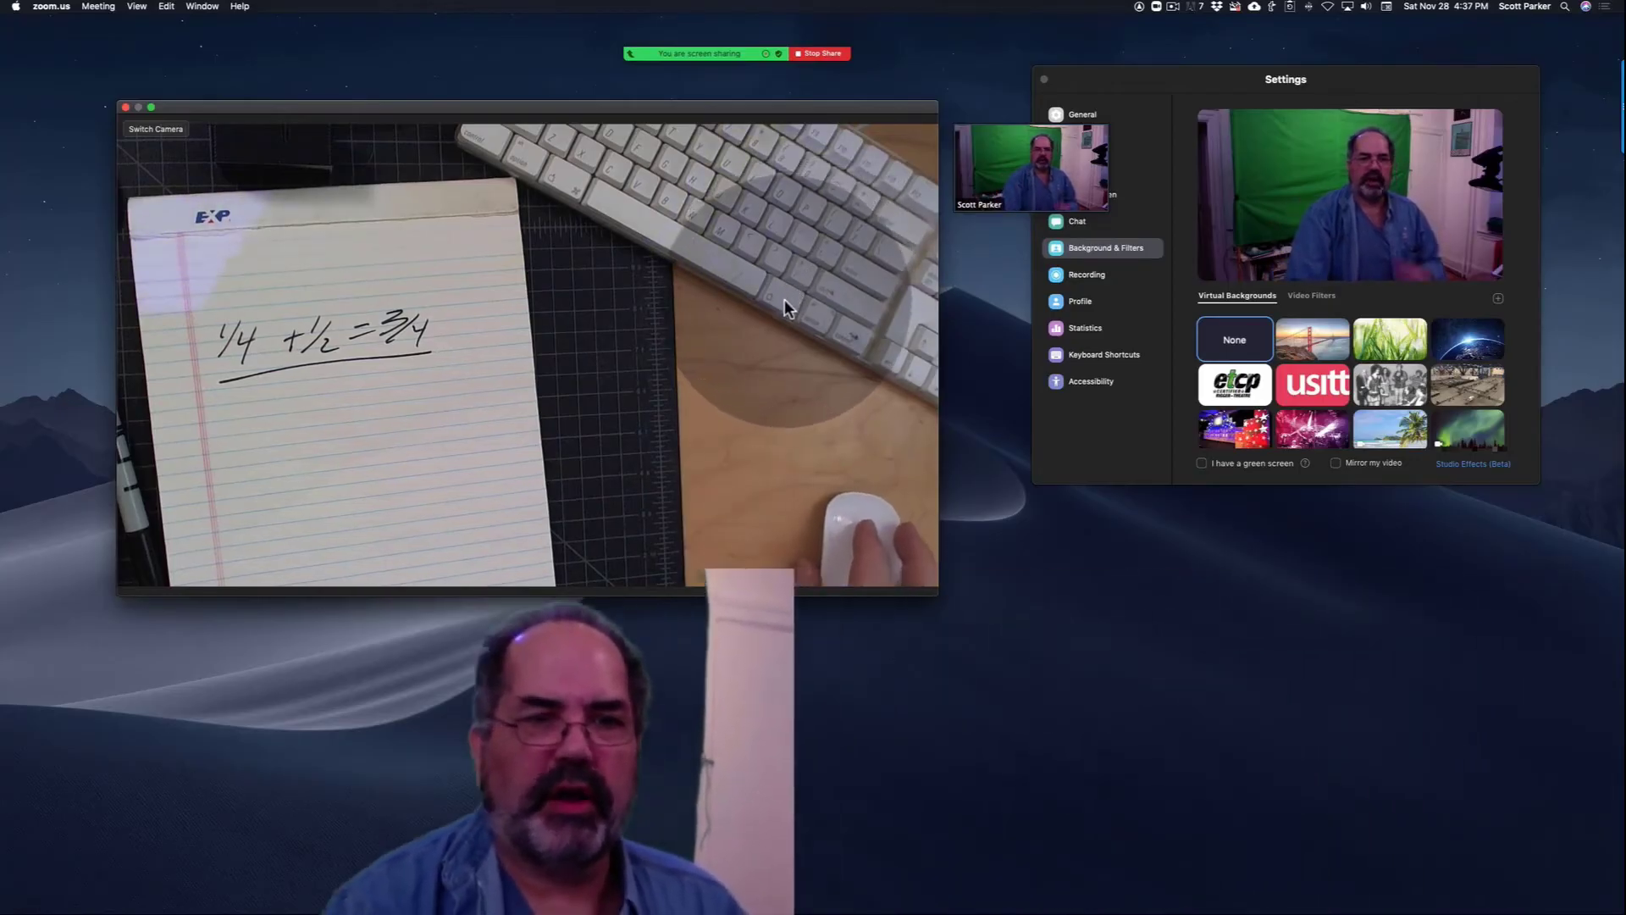
- Shift the shared camera window slightly and switch its feed repeatedly between the overhead notepad camera and the webcam, ending on the webcam
drag(734, 111, 678, 110)
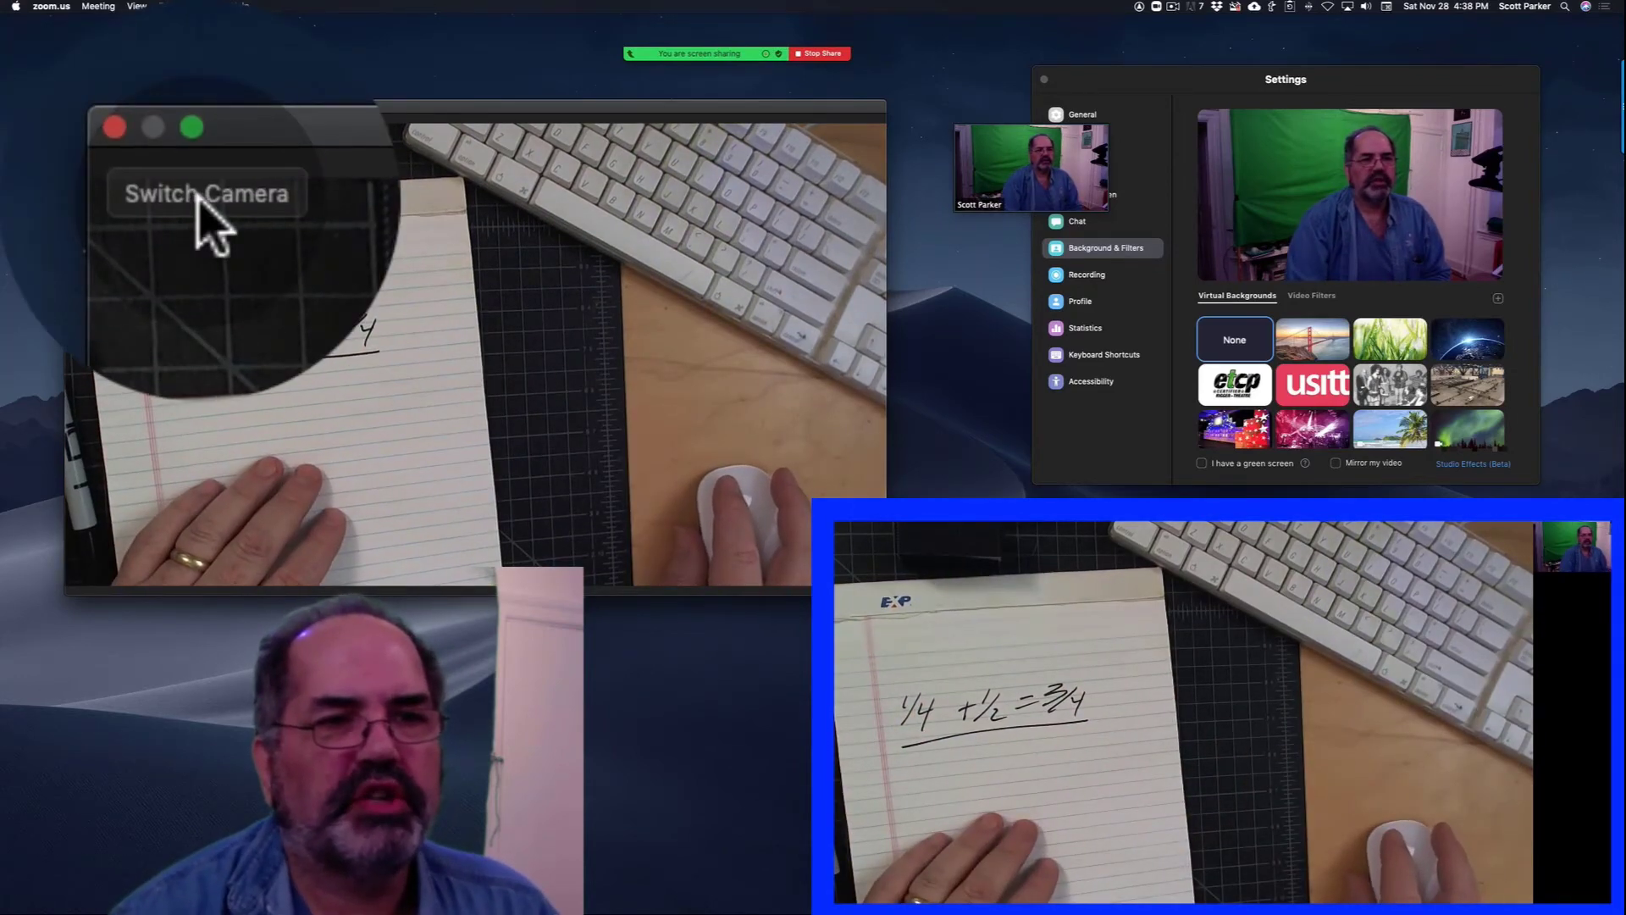
click(200, 199)
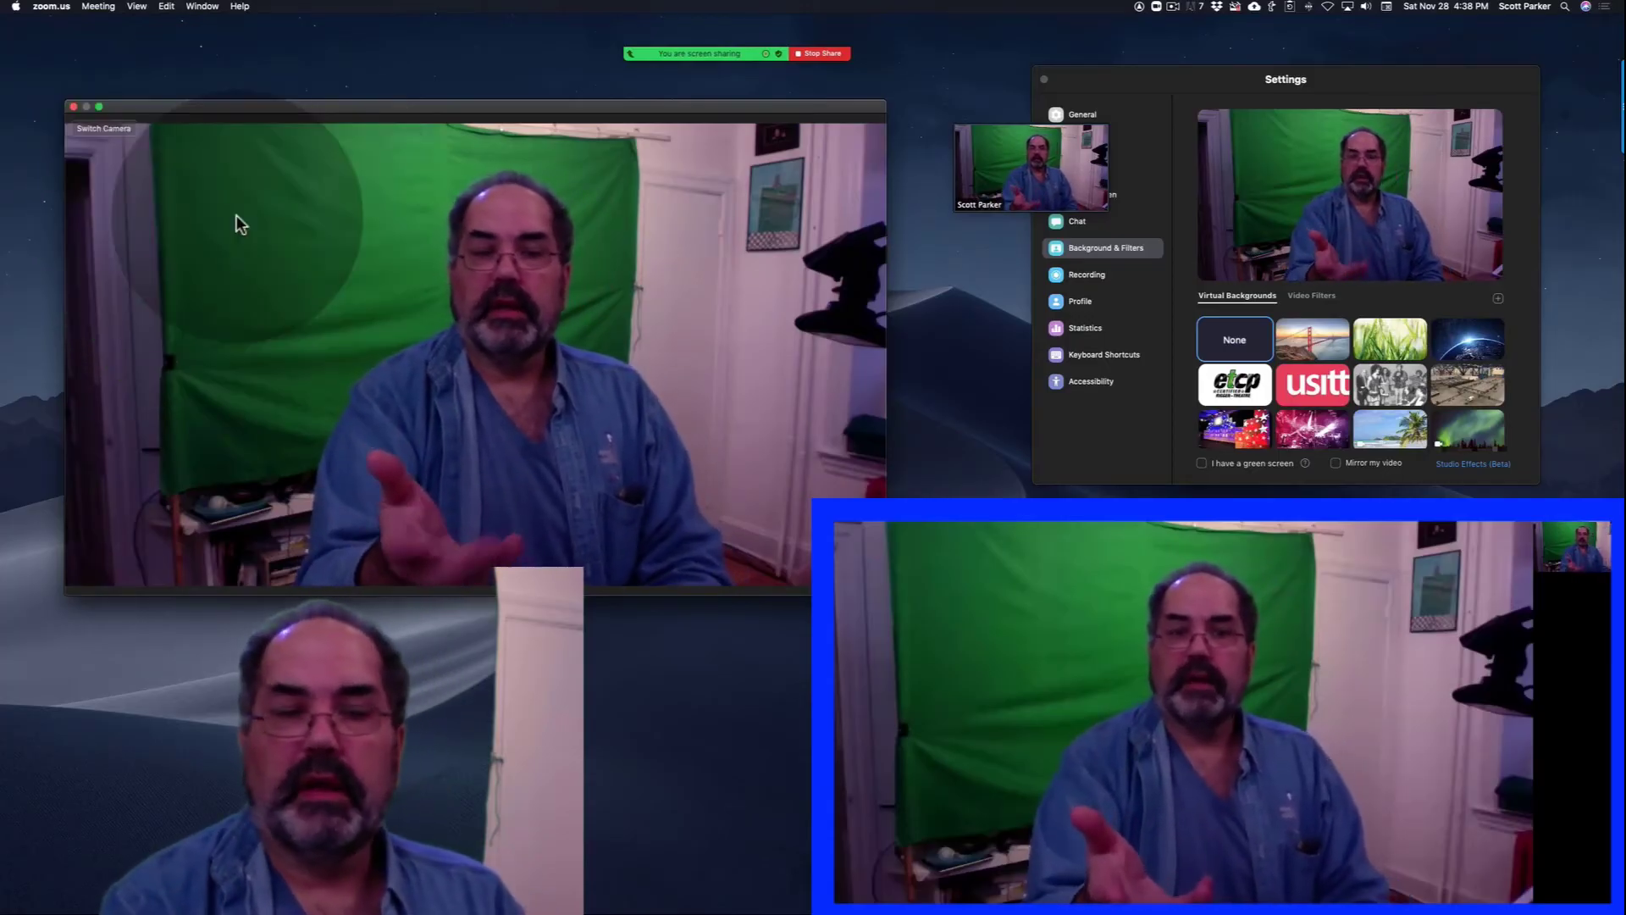
click(121, 134)
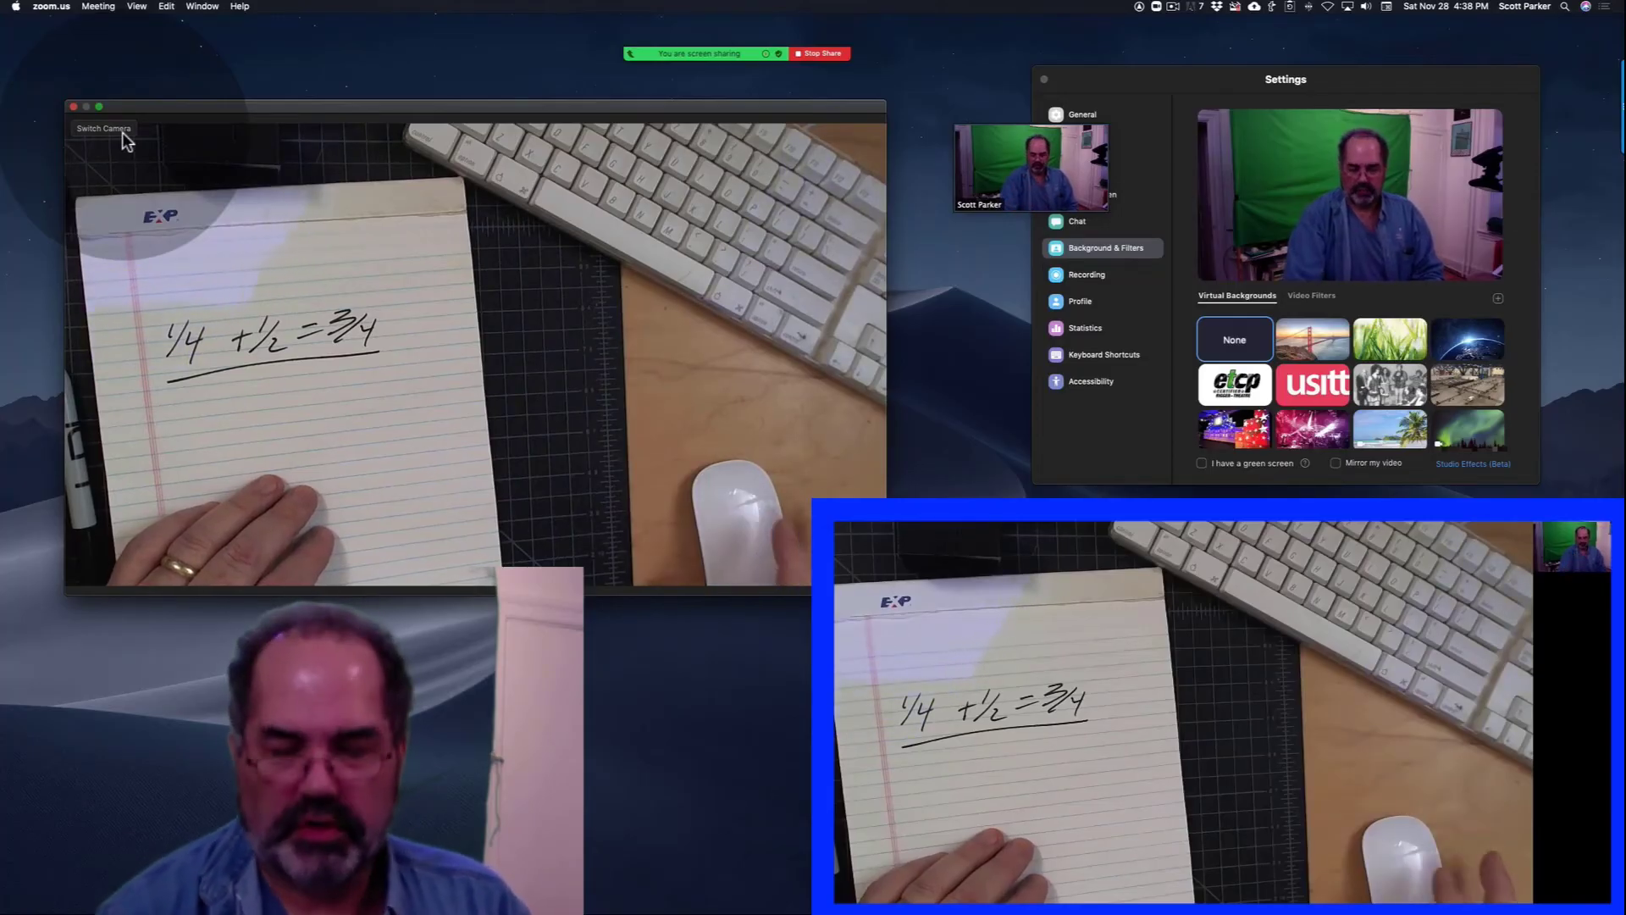
click(122, 134)
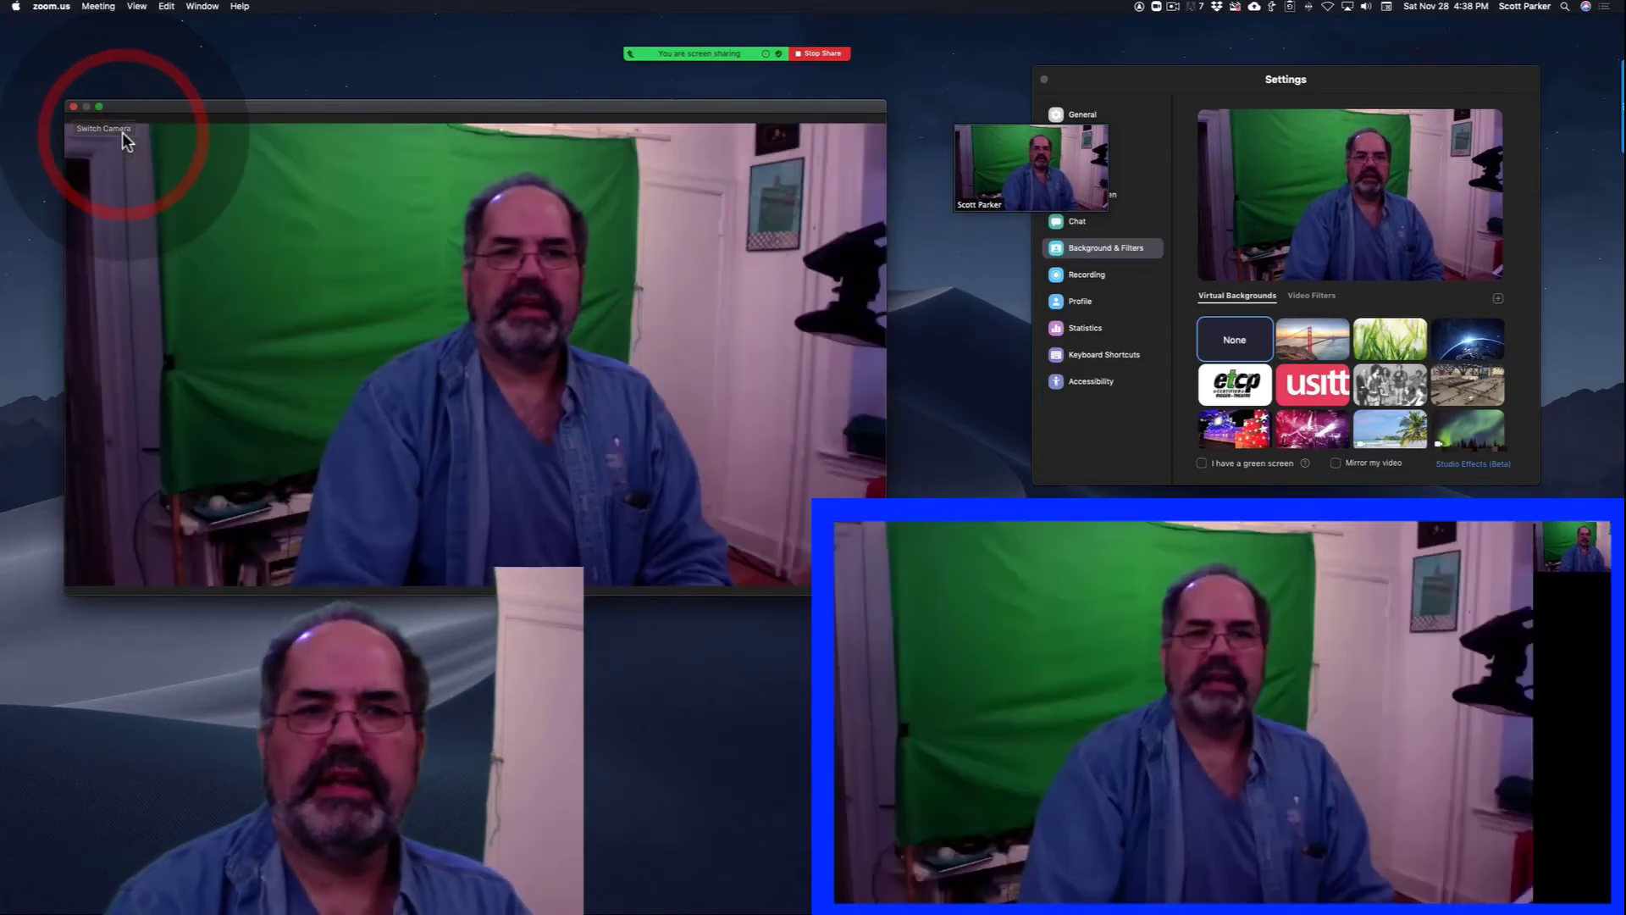
click(122, 133)
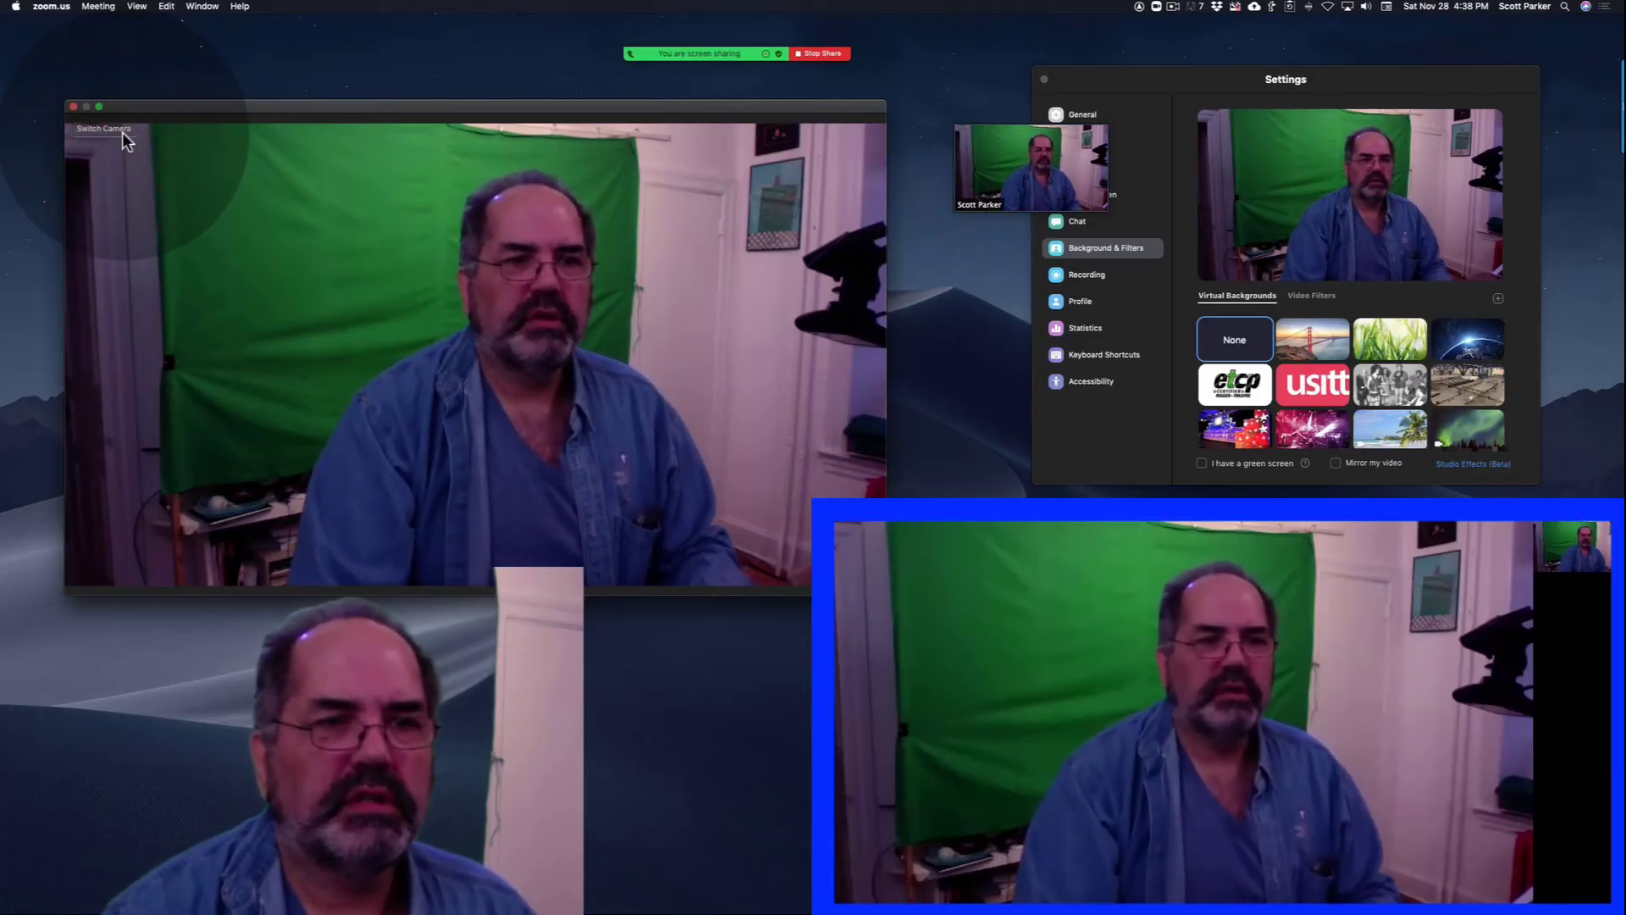
click(123, 134)
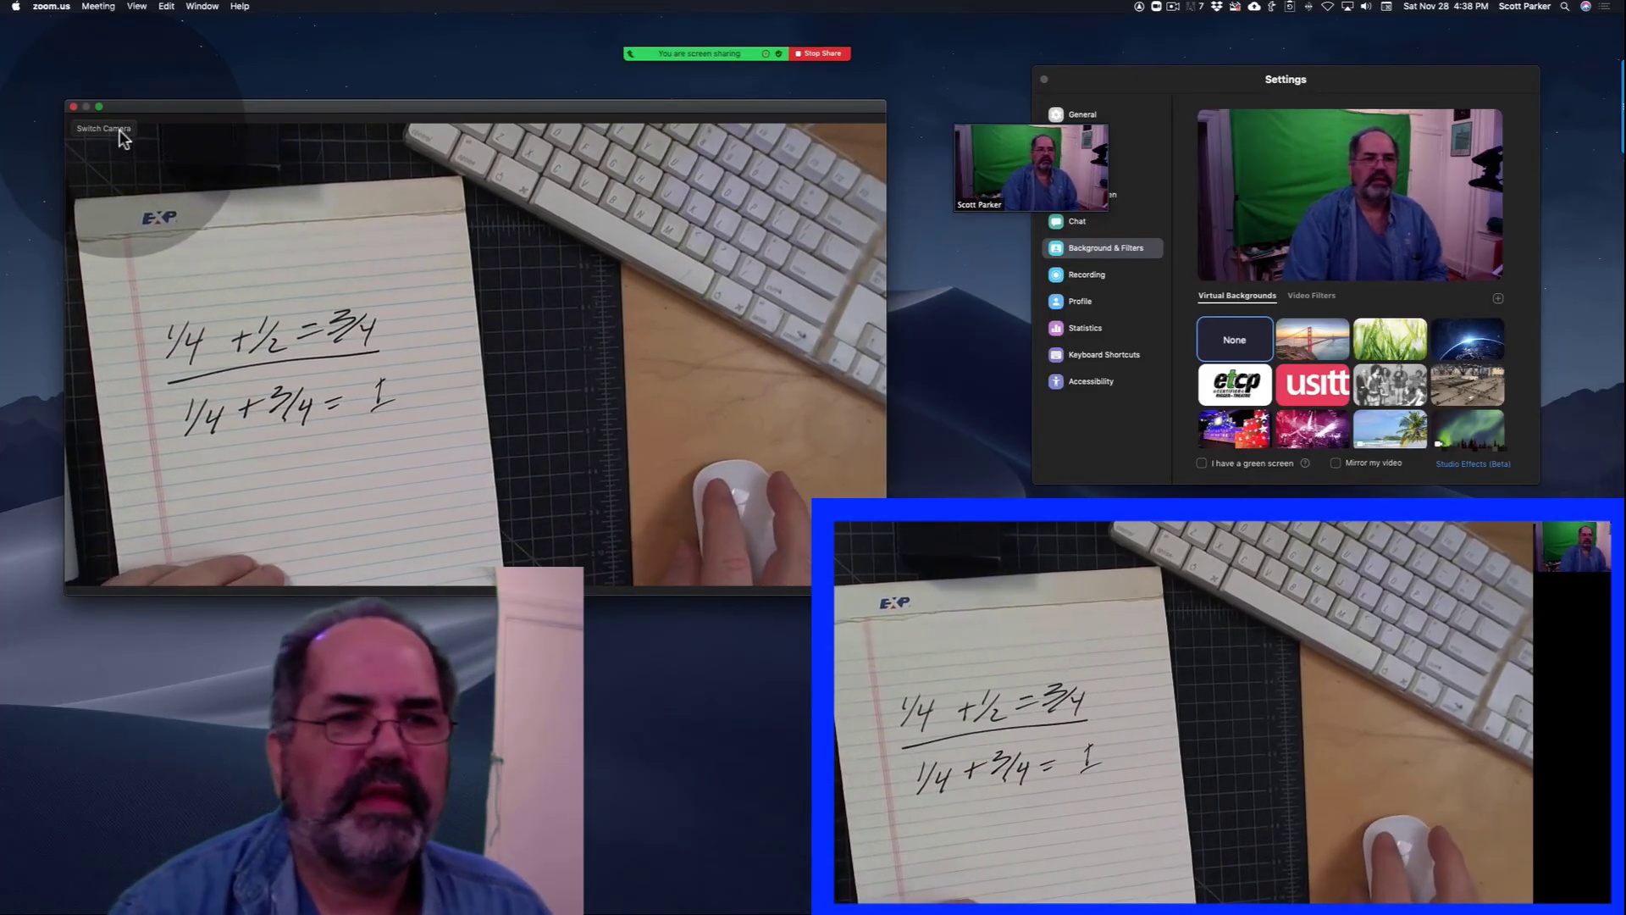
click(121, 134)
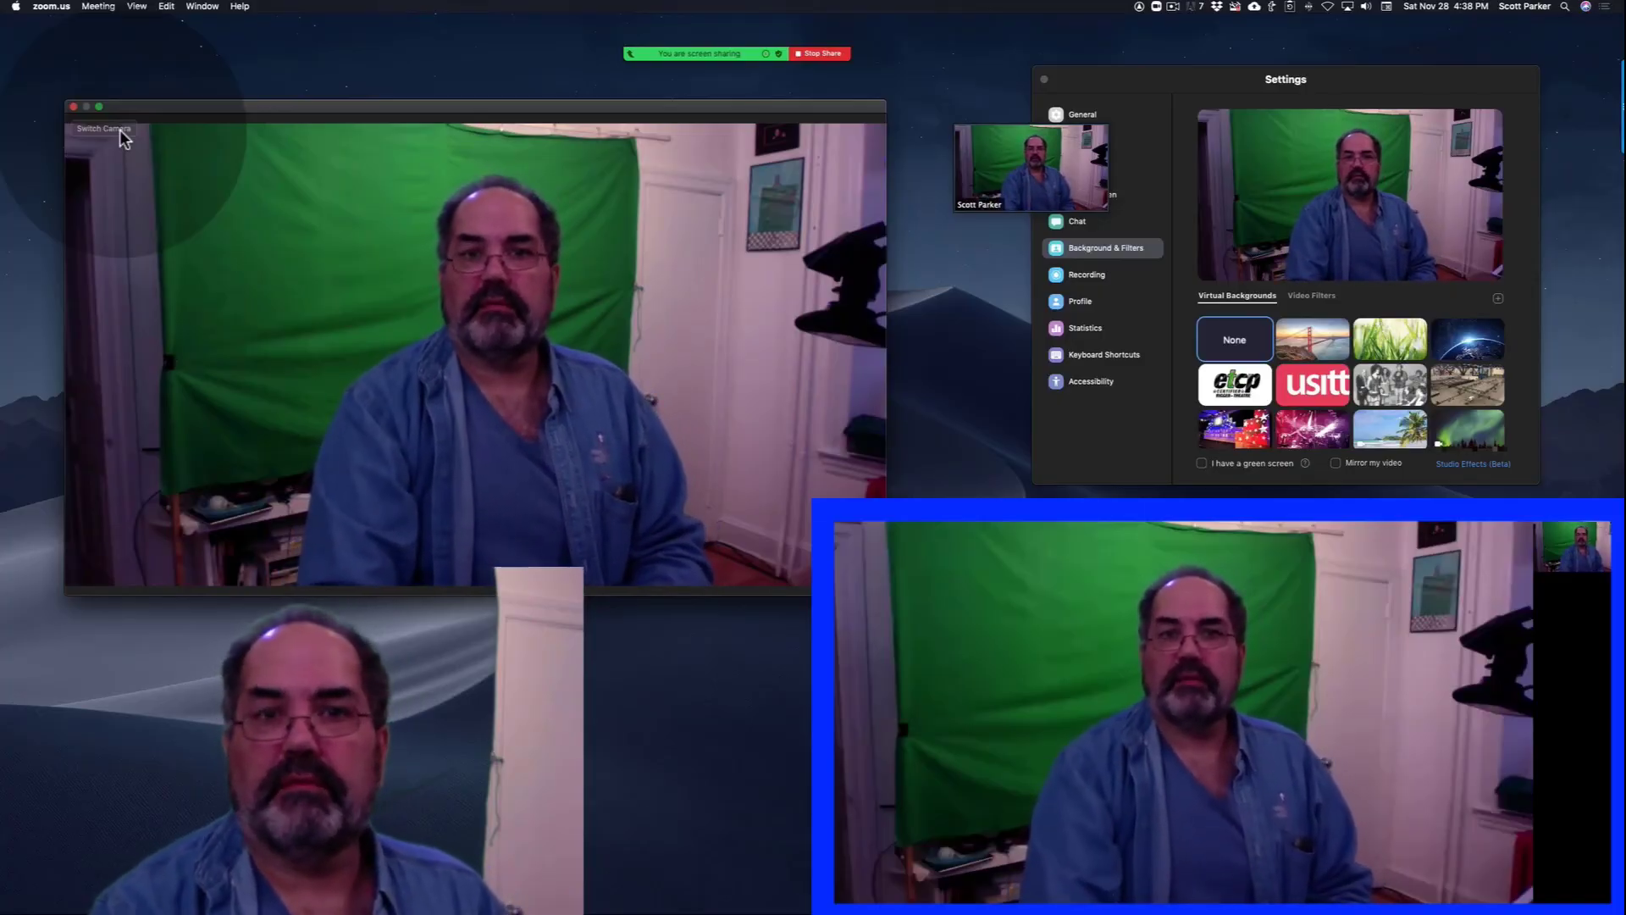
click(121, 133)
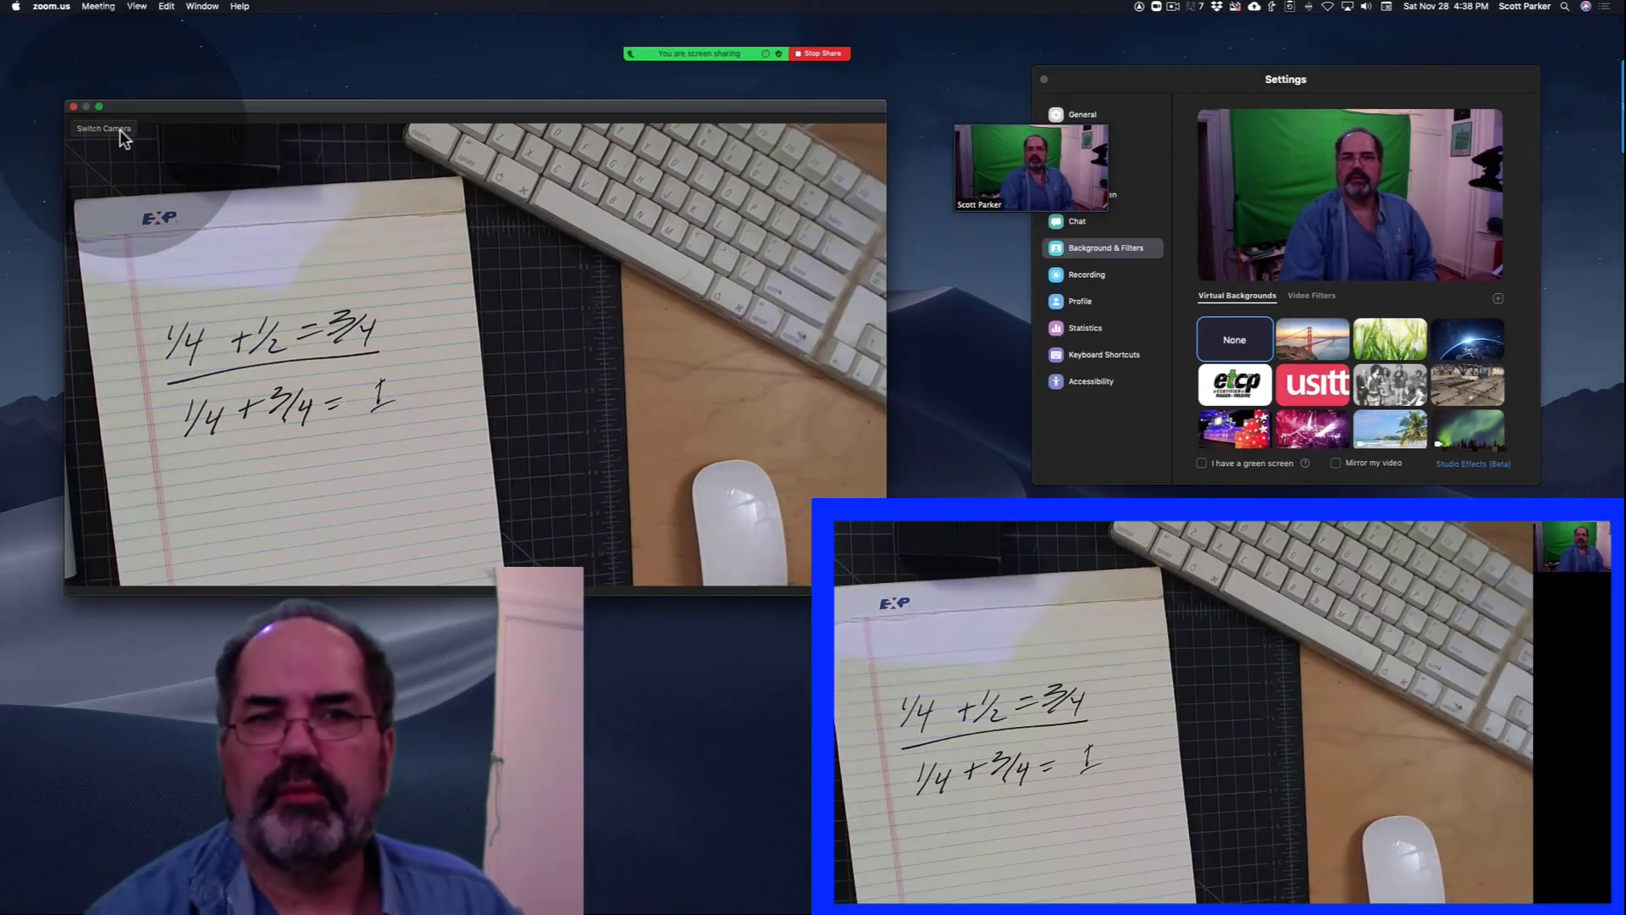
click(120, 134)
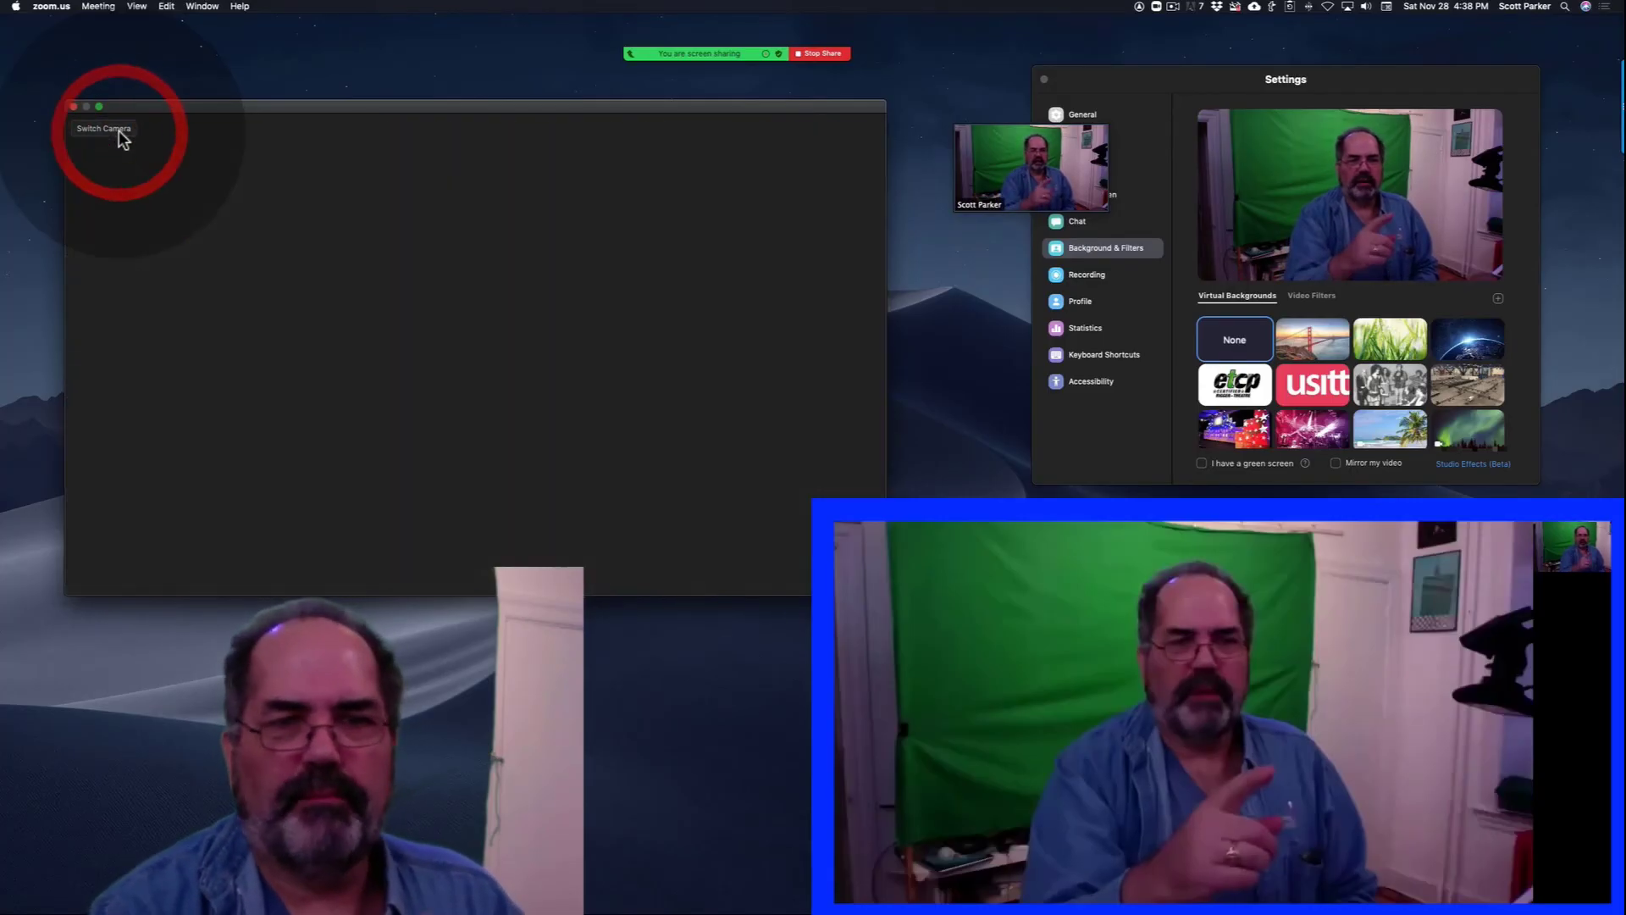